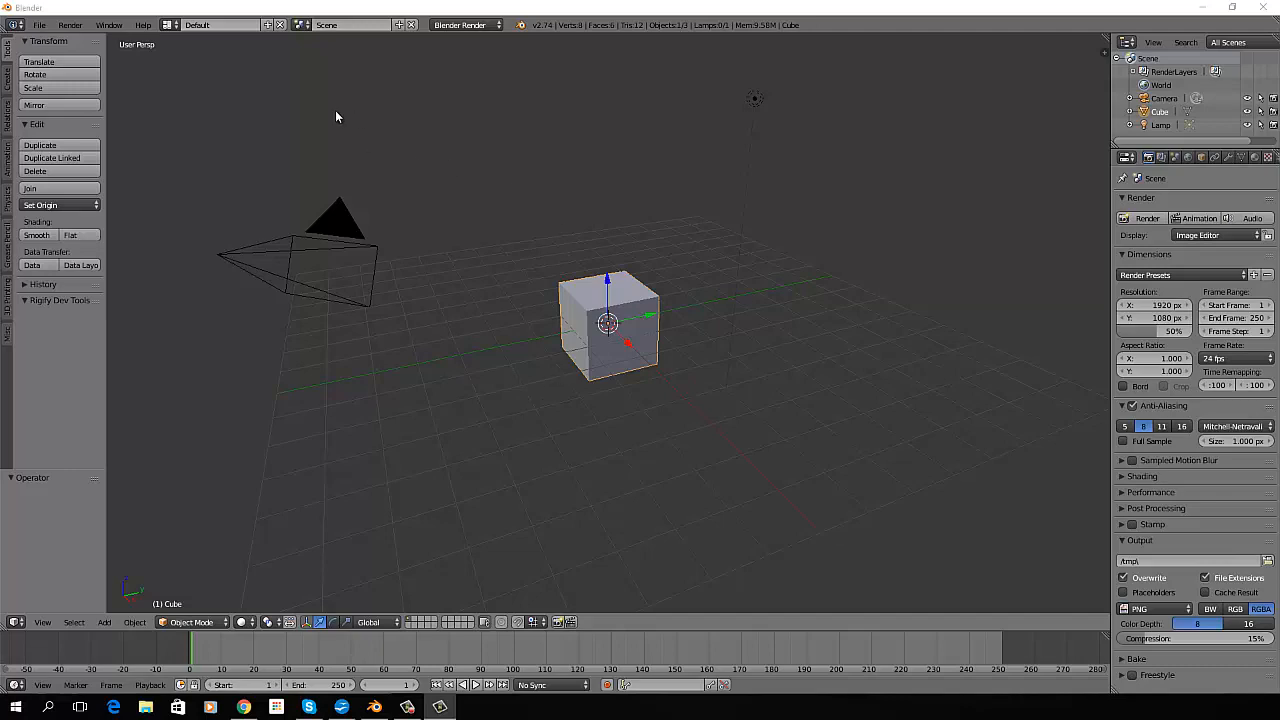
- Open the recent file MonkeyMirror.blend
left_click(40, 25)
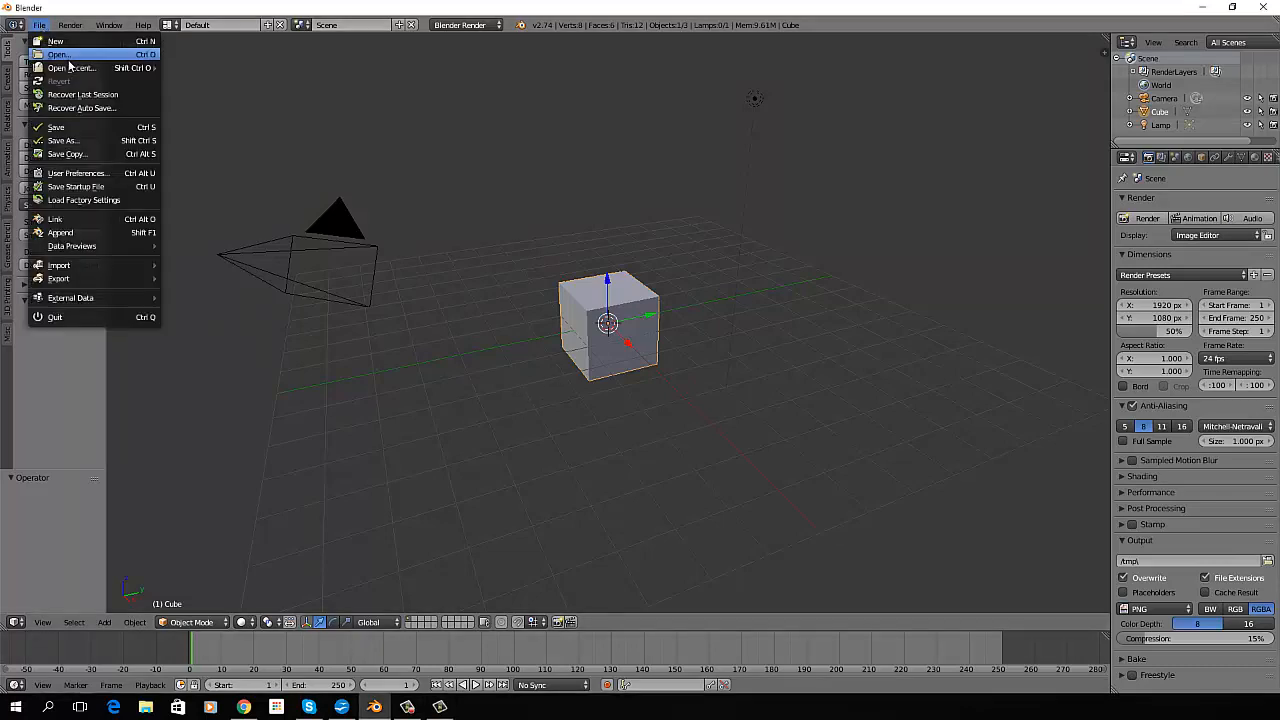
mouse_move(70, 68)
left_click(205, 63)
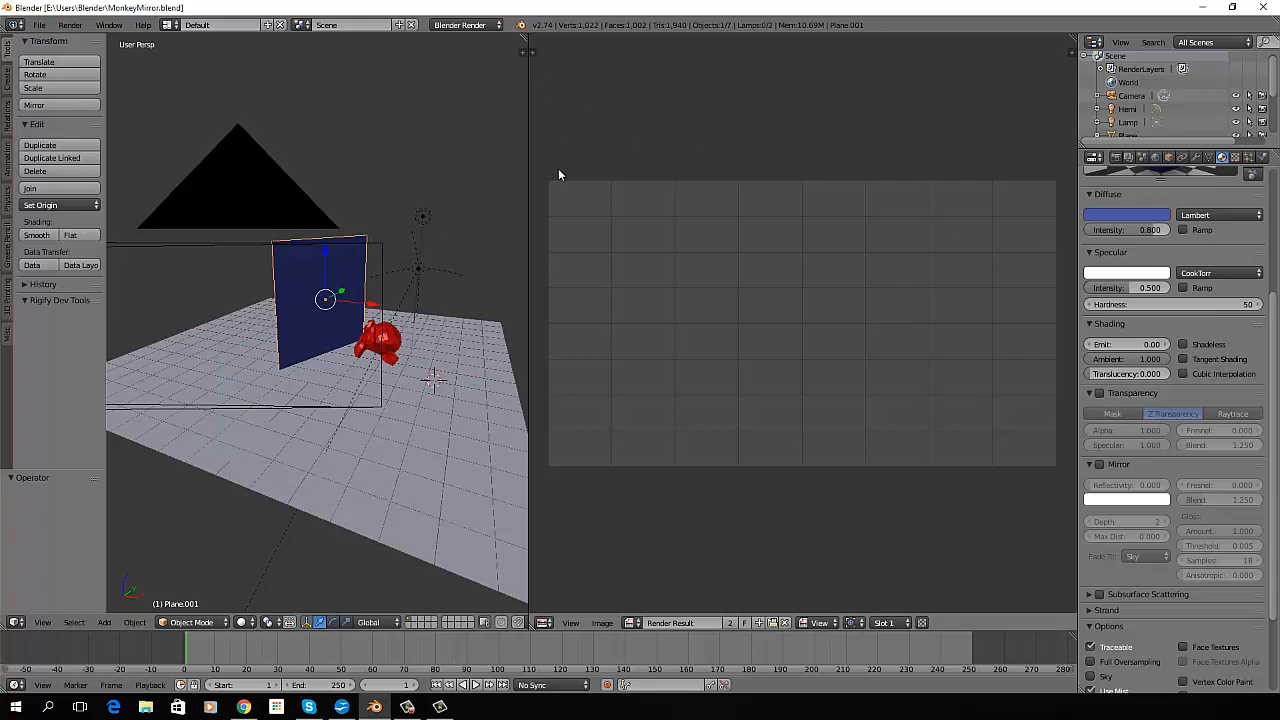
- Inspect both sides of the blue plane, then render the scene with its current materials
left_click(544, 622)
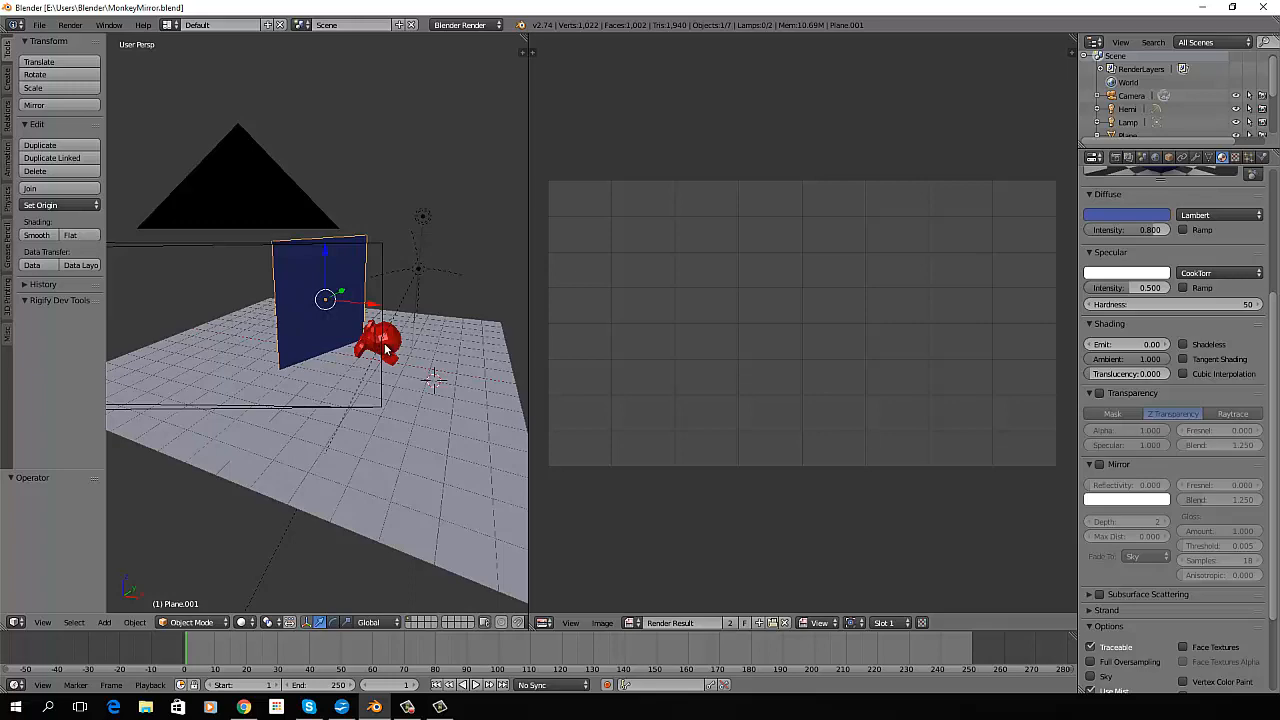
middle_click_drag(345, 350, 411, 351)
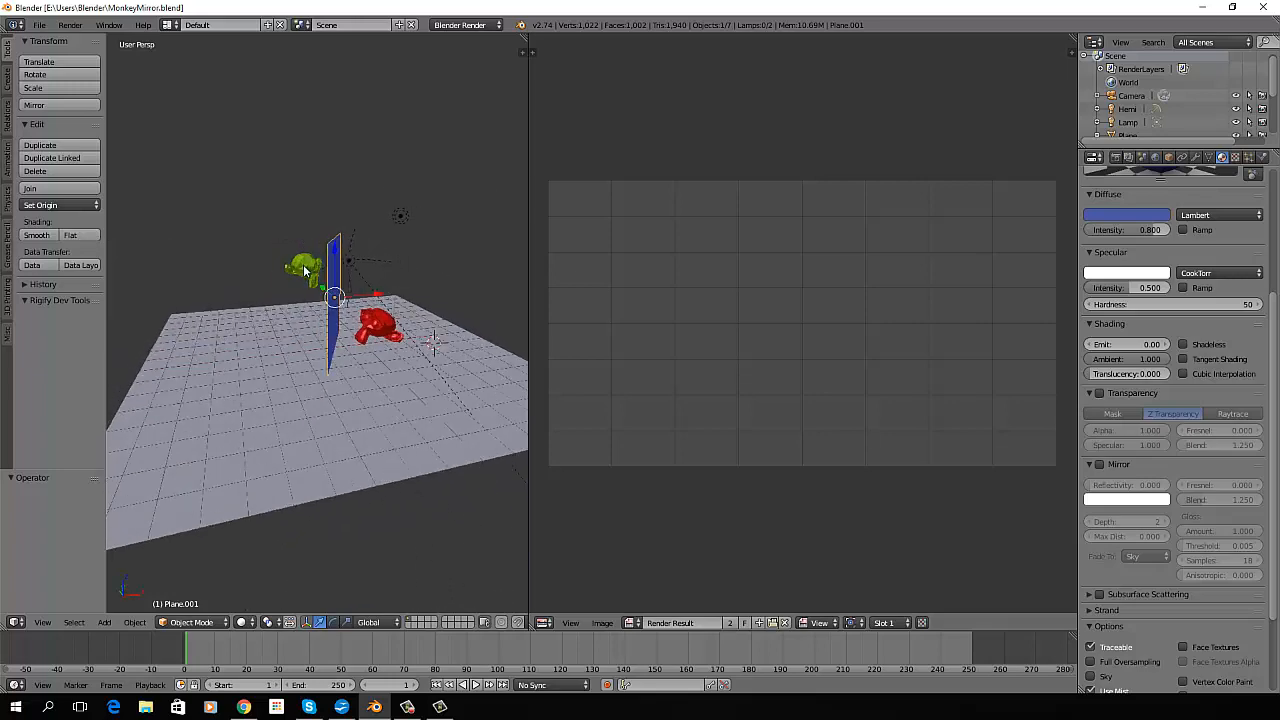
middle_click_drag(428, 337, 381, 356)
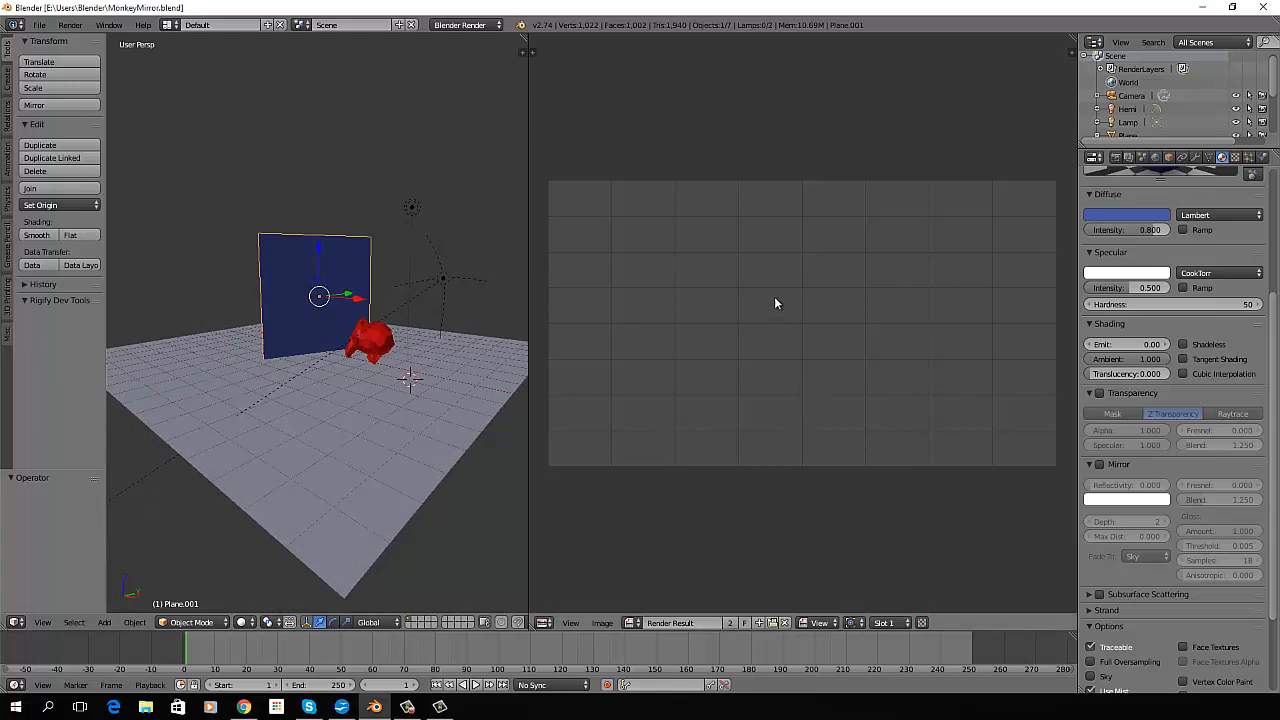
key("F12")
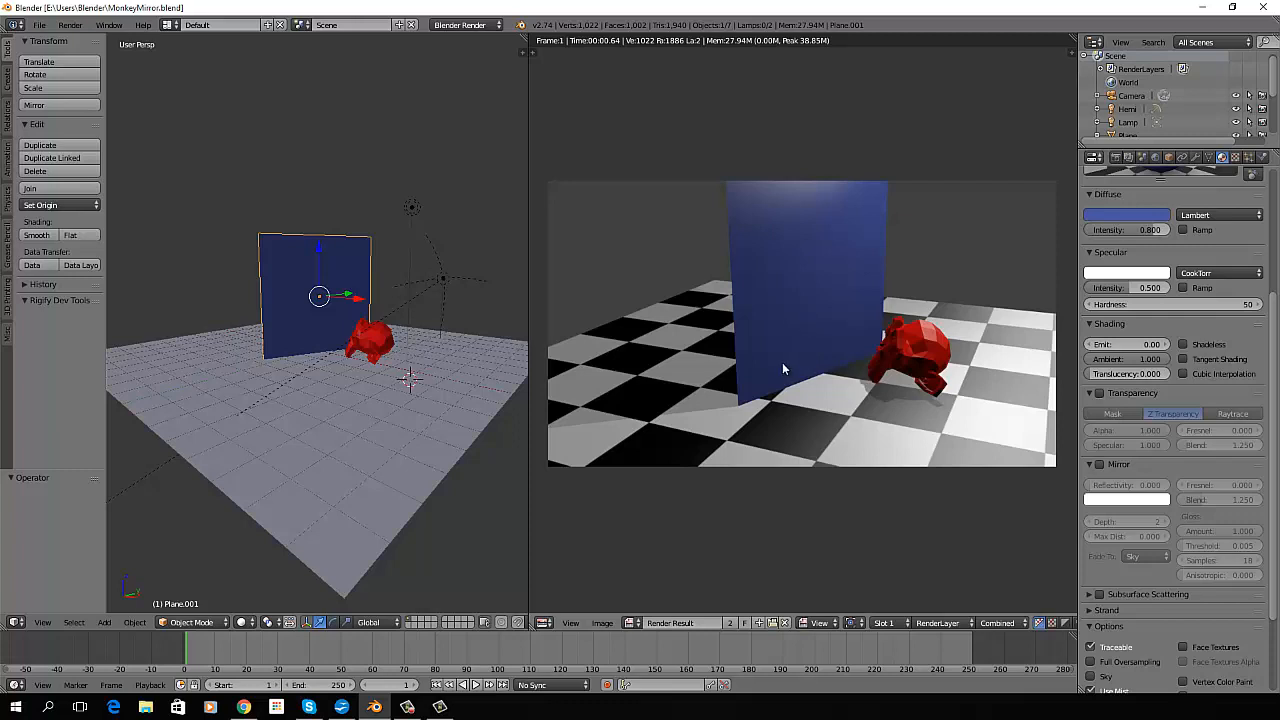
- Enable Mirror on the blue plane's material
right_click(299, 273)
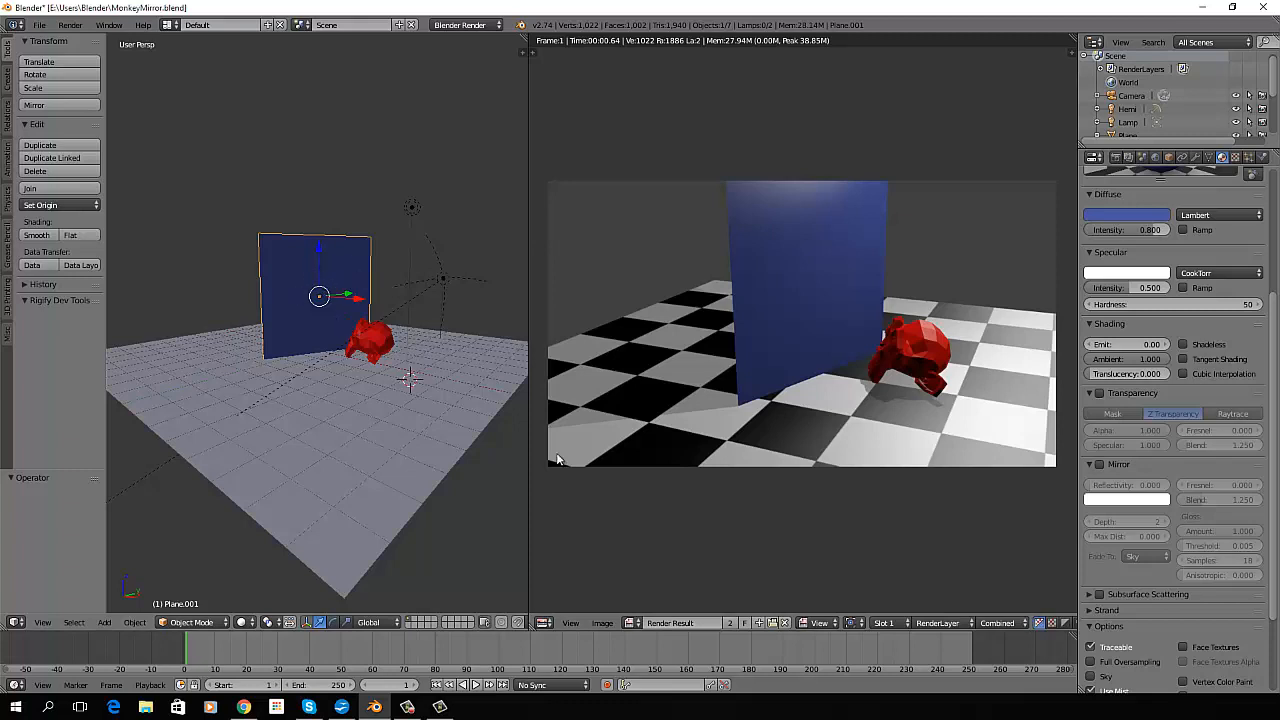
left_click_drag(1265, 322, 1268, 252)
left_click_drag(1276, 322, 1272, 276)
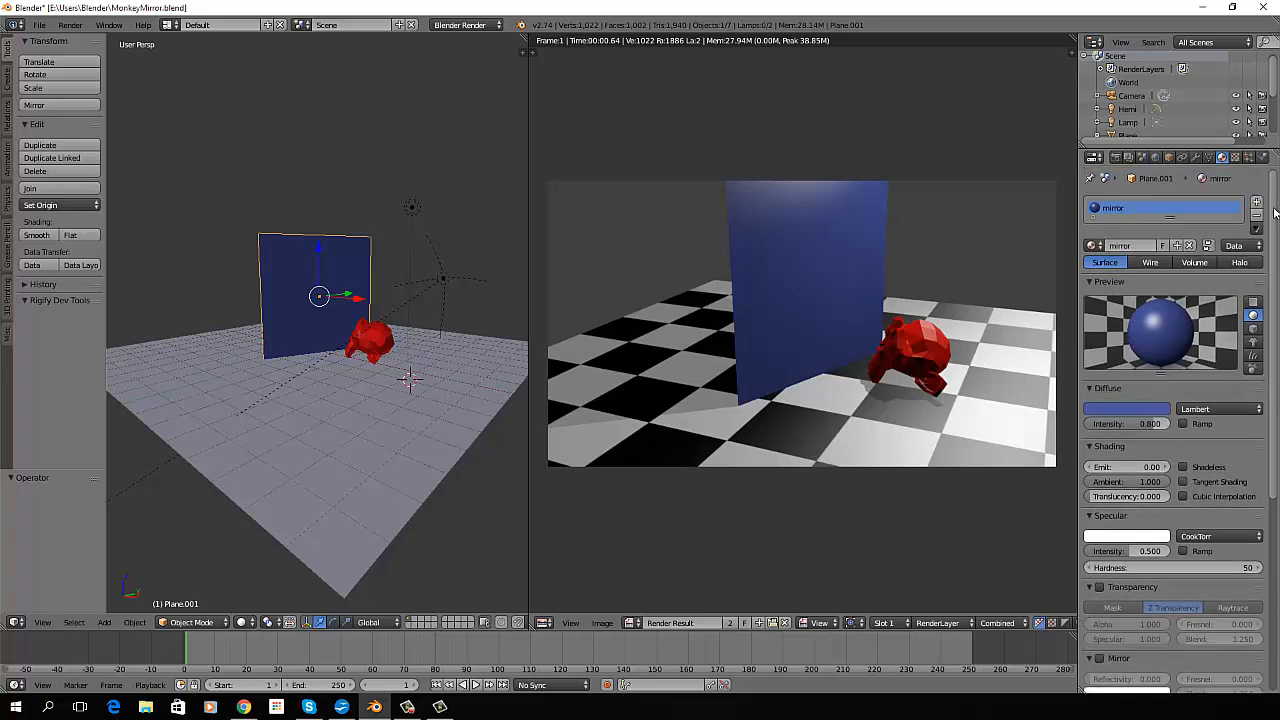
scroll(1184, 400, "down", 8)
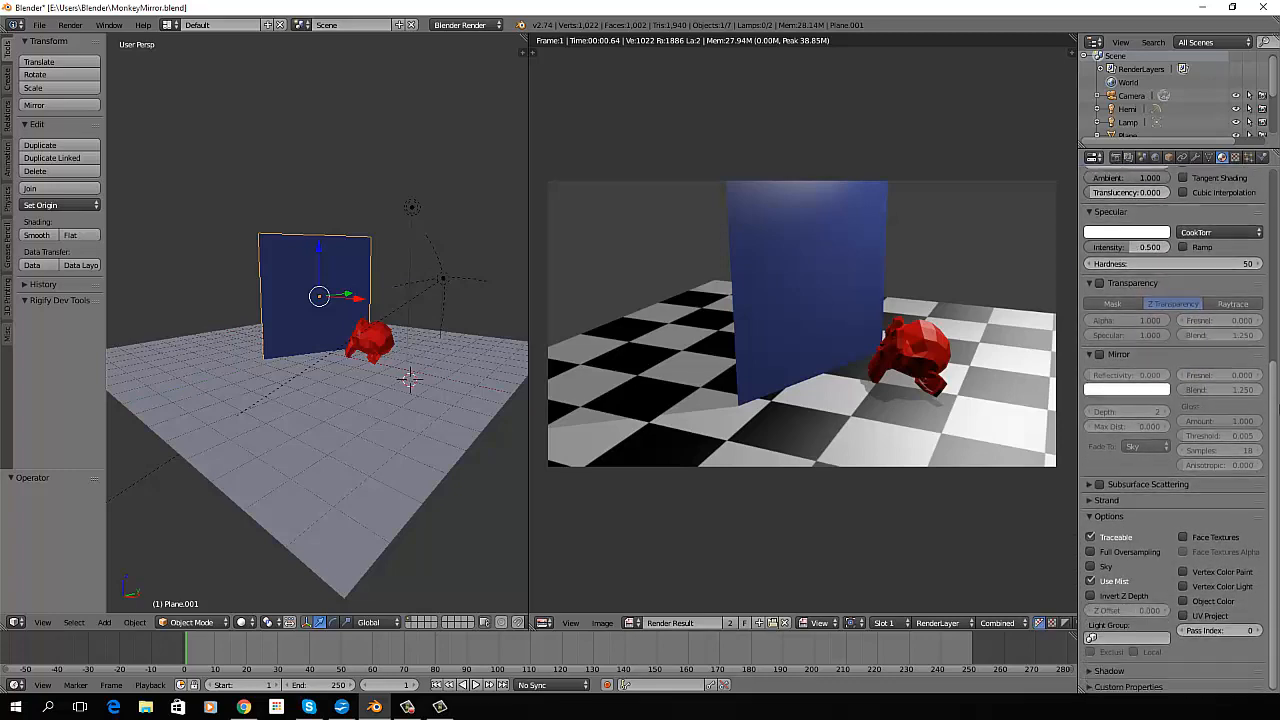
left_click(1100, 352)
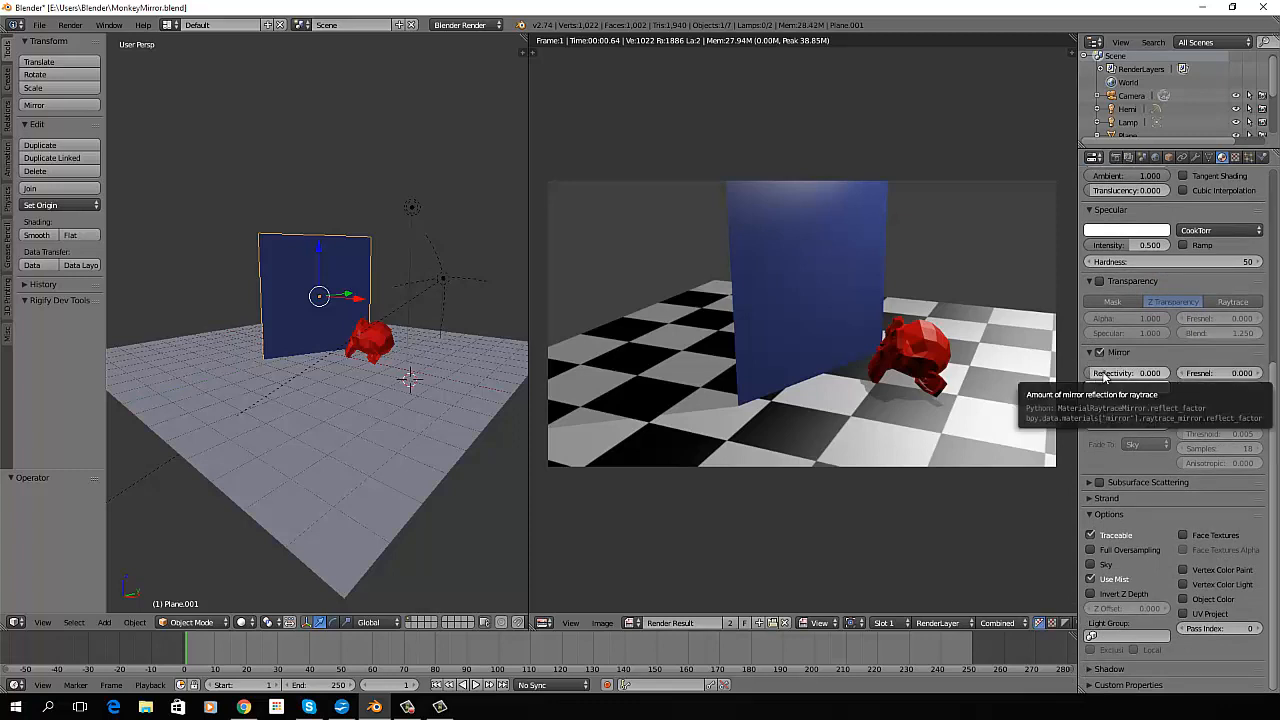
- Render the plane with mirror reflectivity at 0.5, and again with the reflectivity set to 1
left_click(1129, 374)
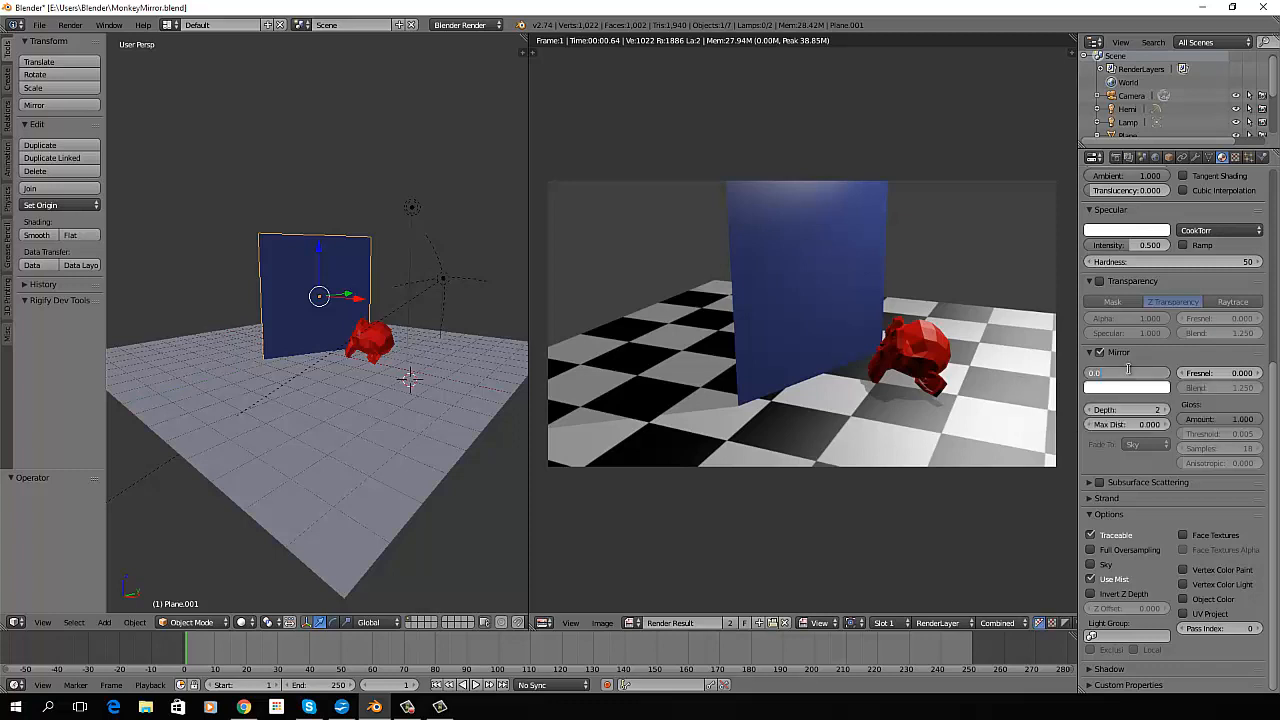
key("BackSpace")
type(".5")
key("Return")
key("F12")
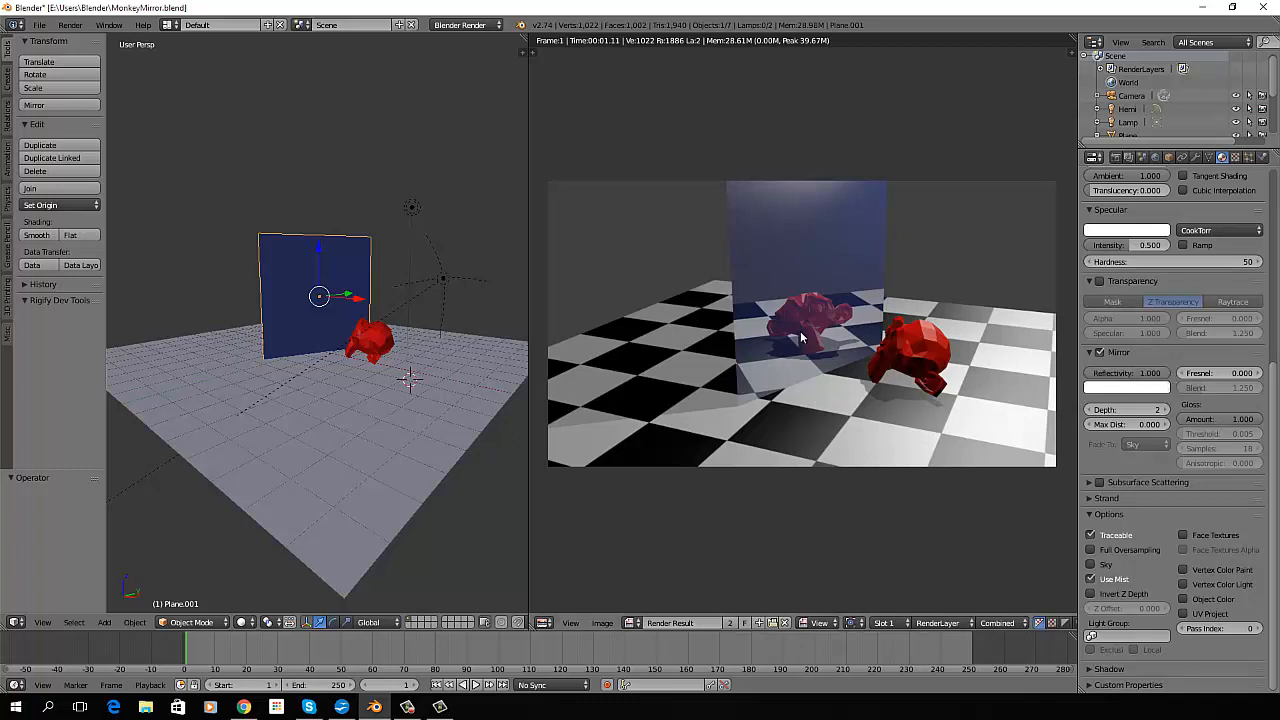
key("F12")
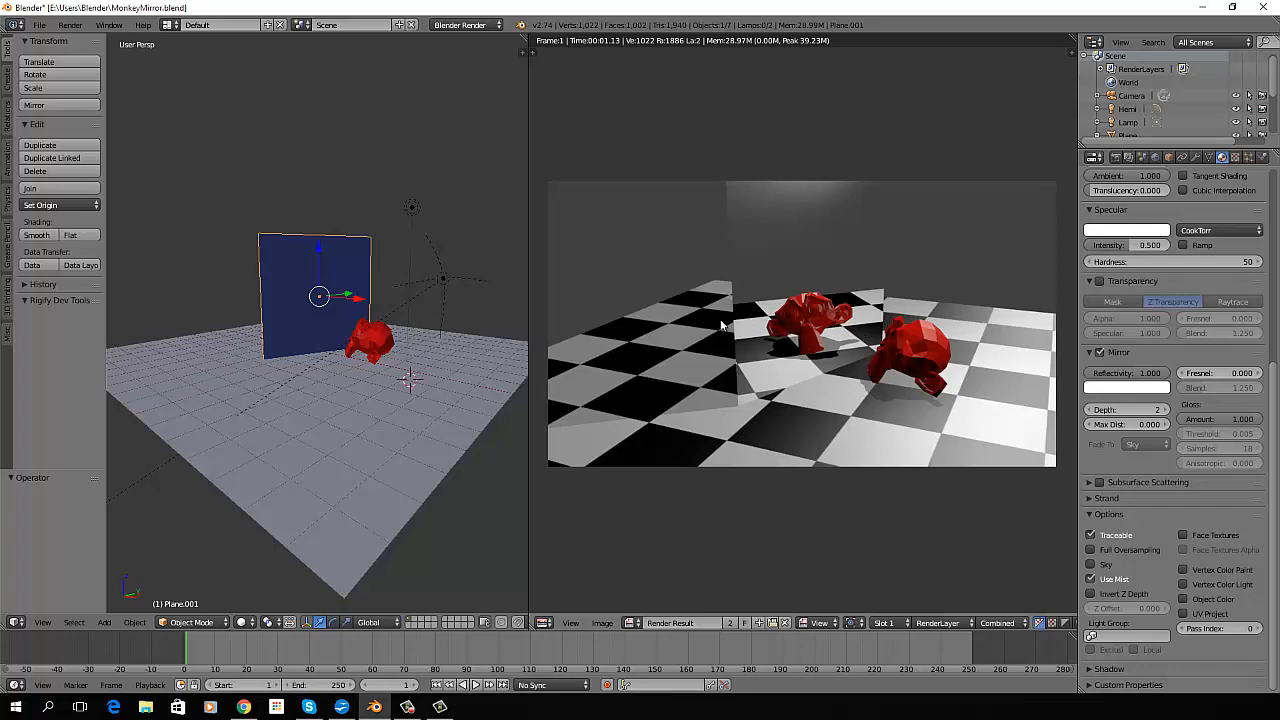
- Enable Z Transparency on the plane's material and render the scene with alpha at 0.5 and at about 0.764
middle_click_drag(336, 320, 345, 280)
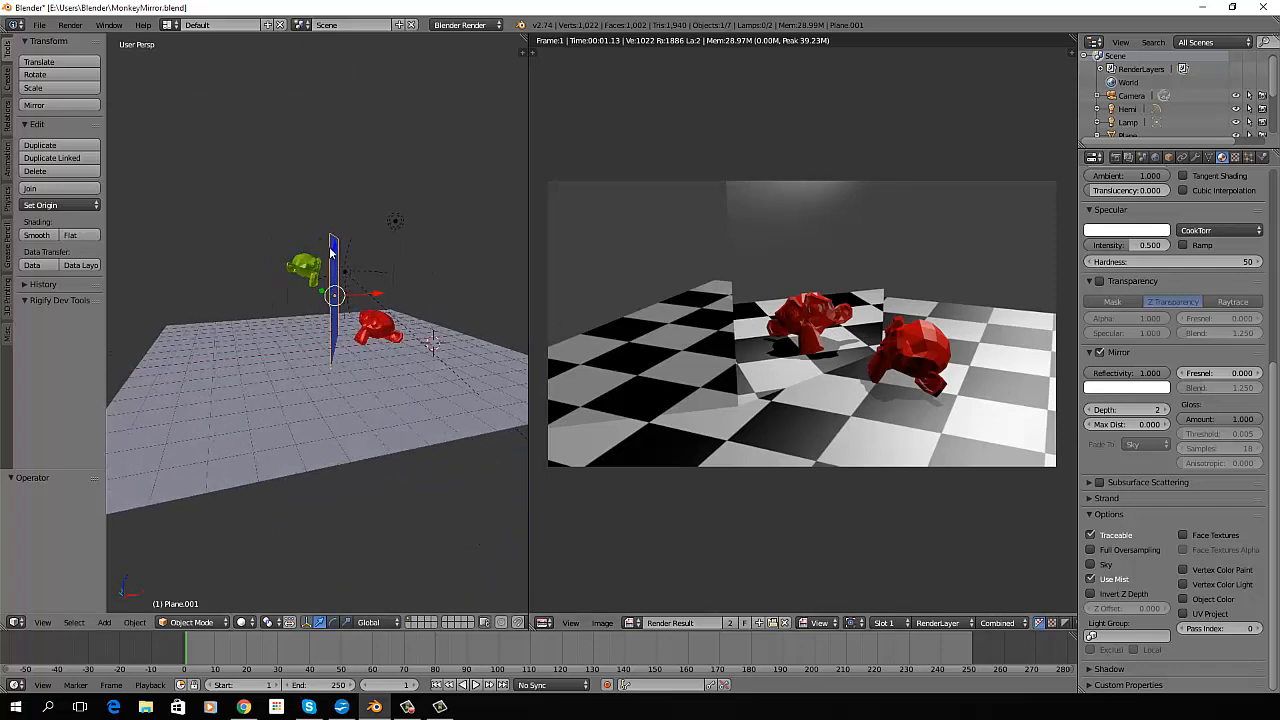
middle_click_drag(408, 334, 329, 320)
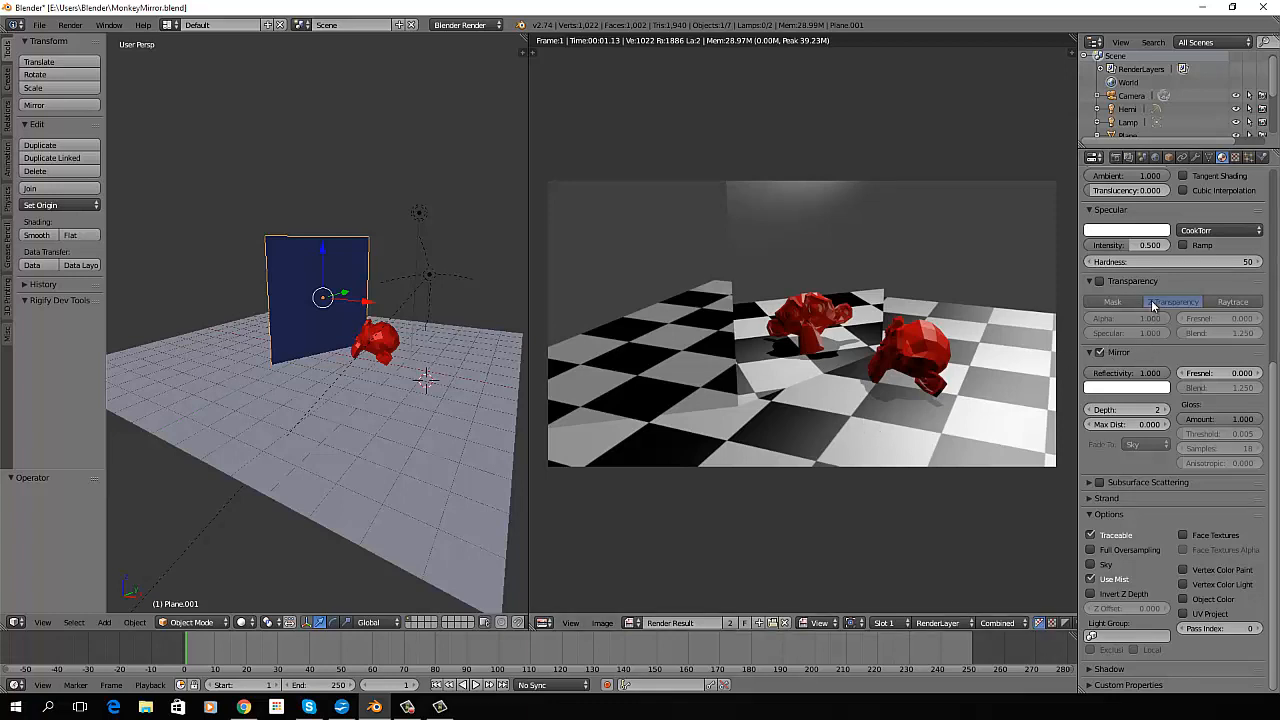
left_click(1099, 281)
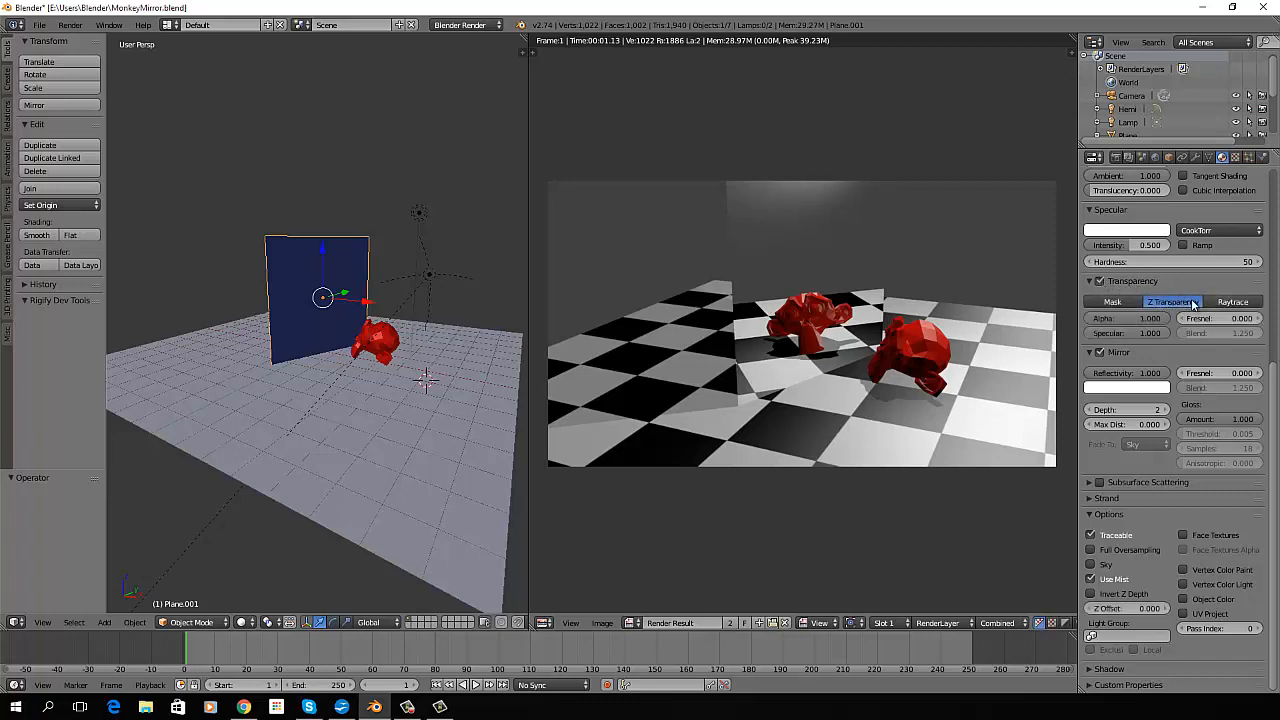
left_click(1130, 318)
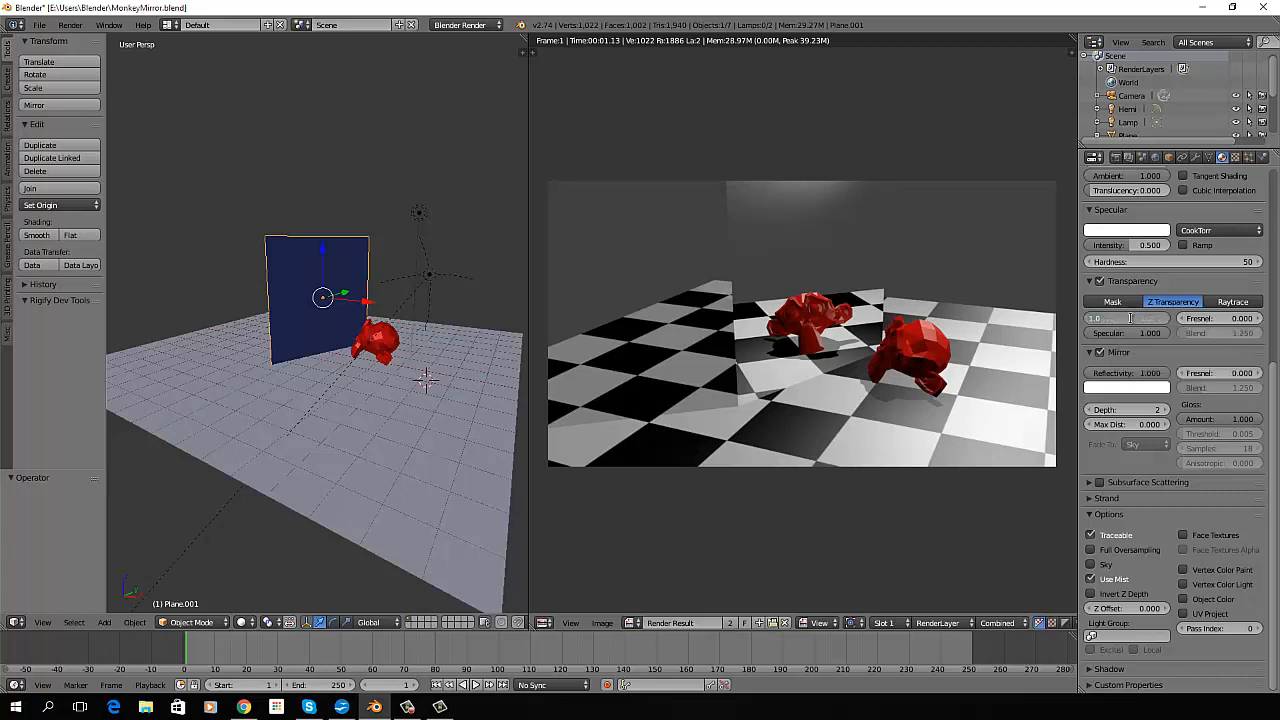
type(".5")
key("Return")
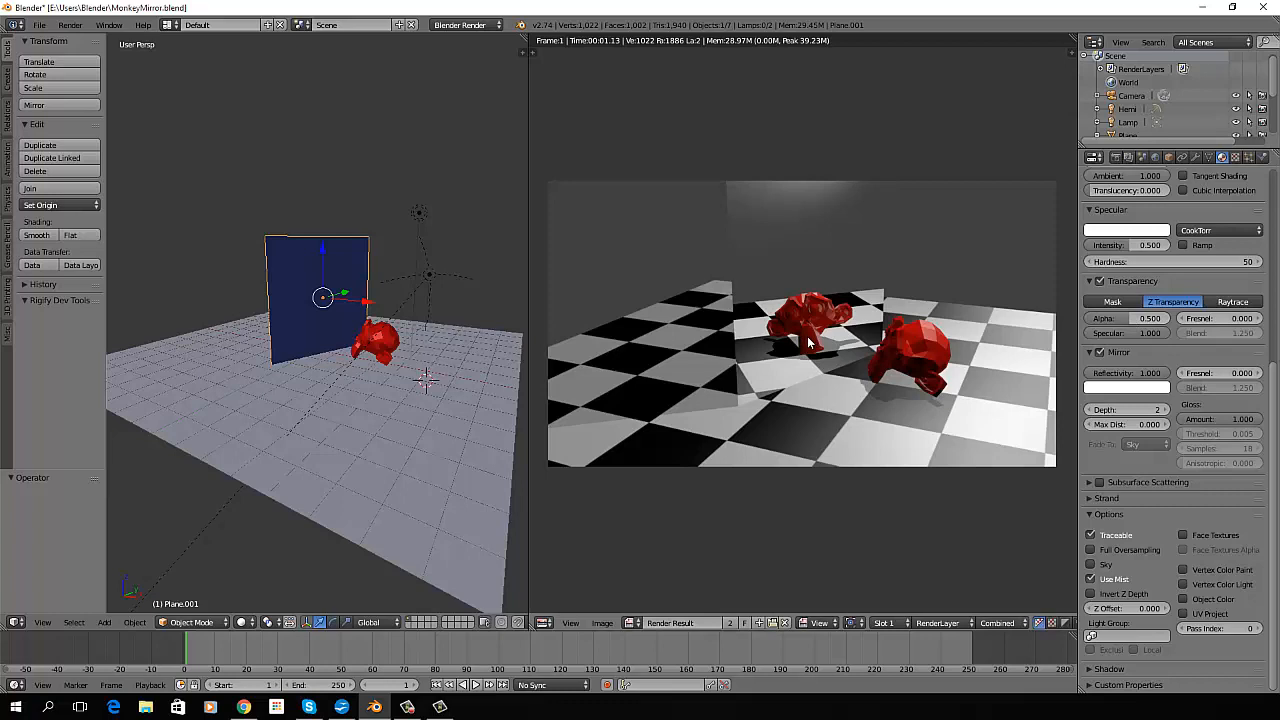
key("F12")
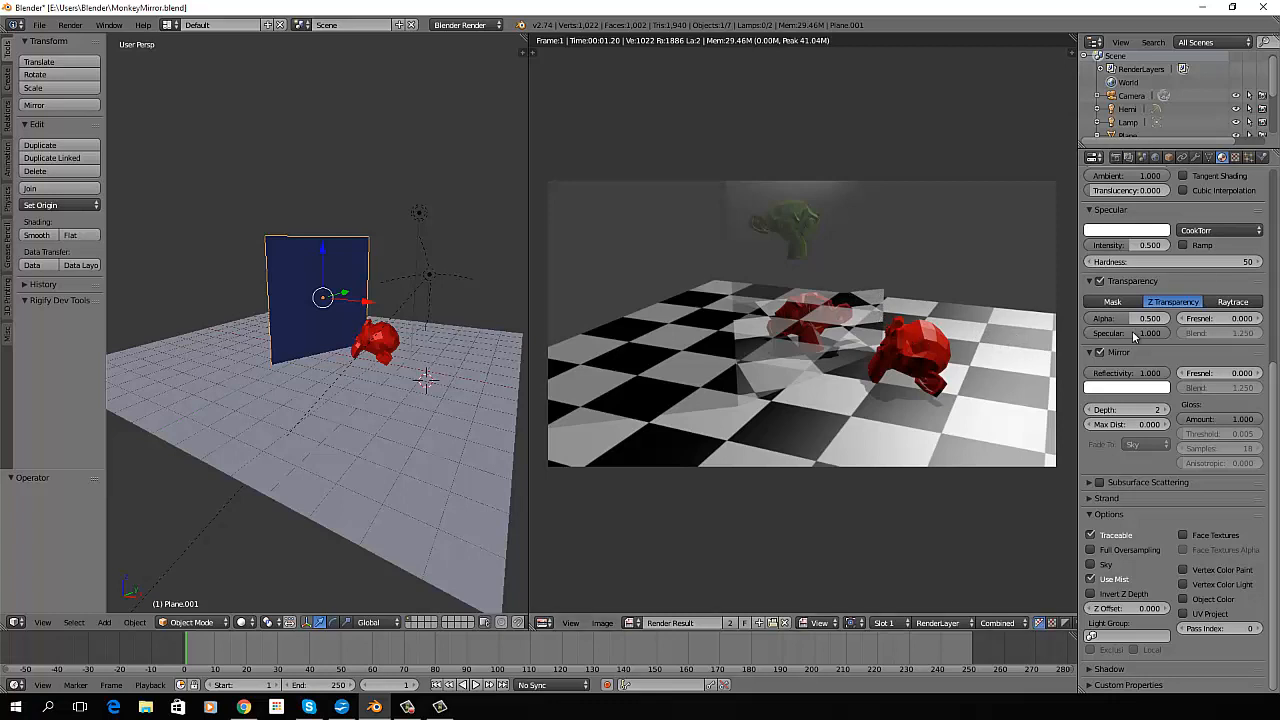
mouse_move(1131, 325)
left_mouse_down()
mouse_move(1152, 326)
mouse_move(1148, 336)
left_mouse_up()
key("F12")
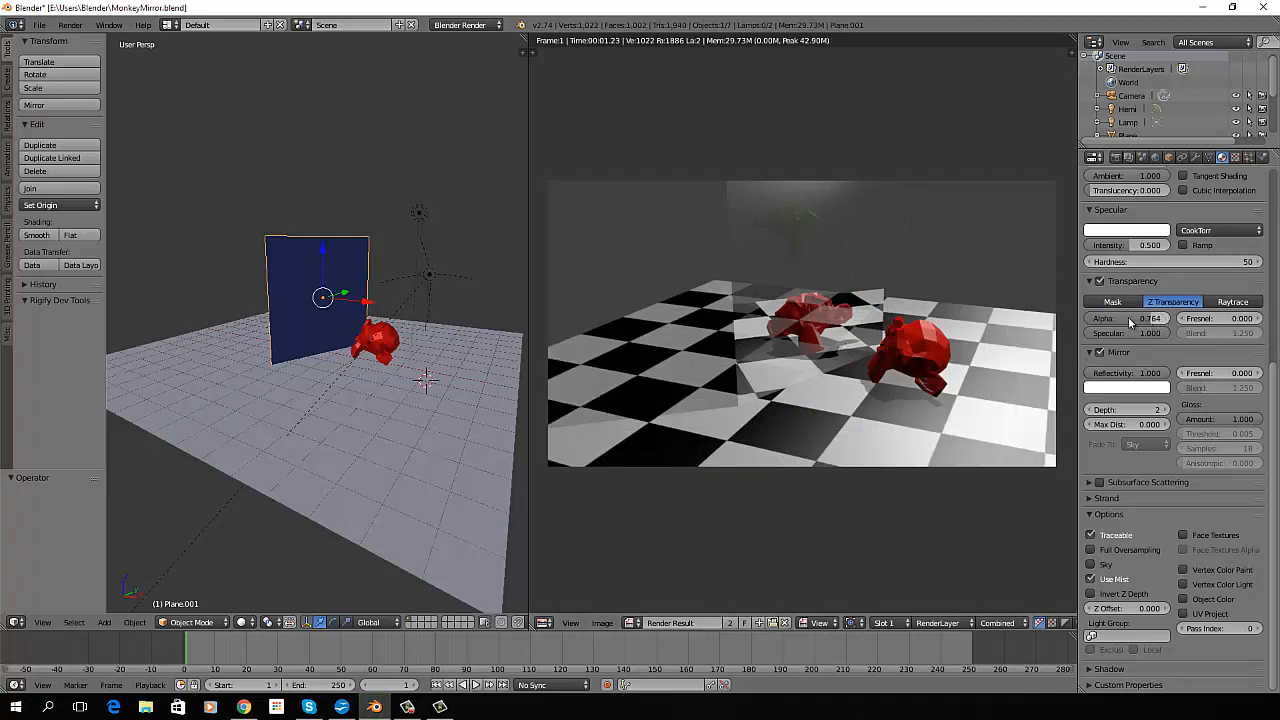
- Disable Transparency and Mirror on the plane's material and render the scene
left_click(1099, 282)
left_click(1100, 352)
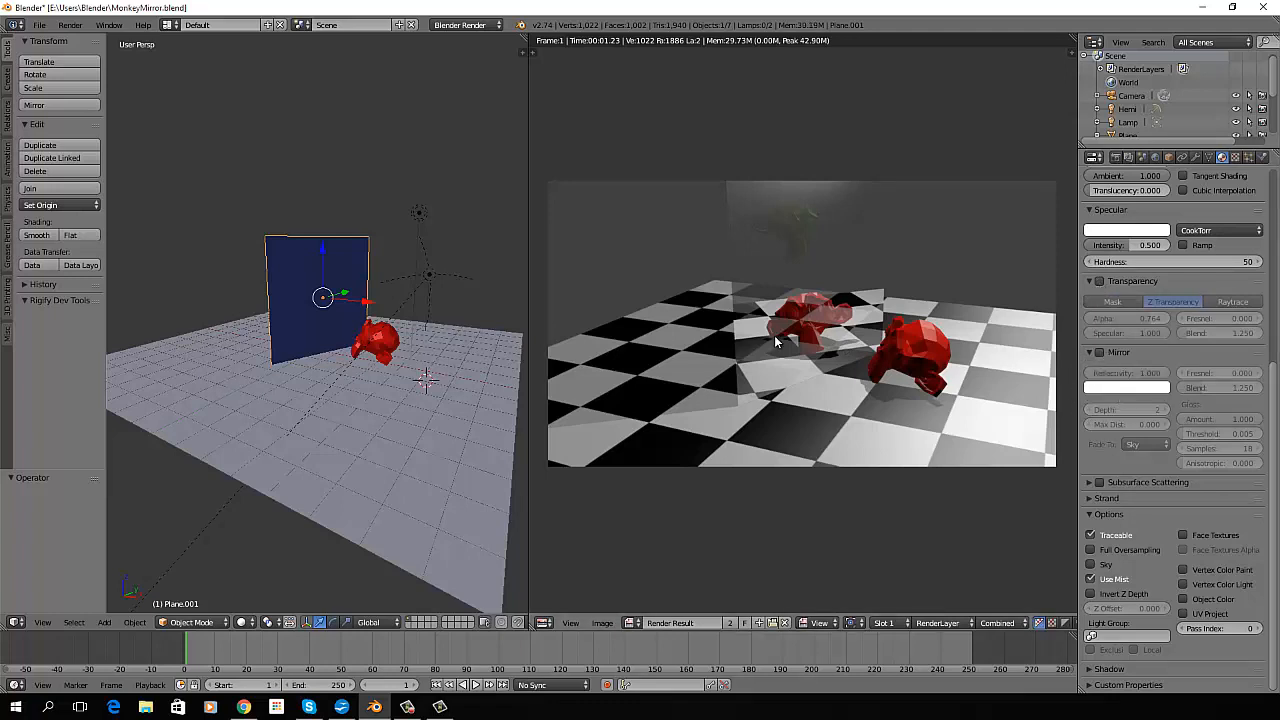
key("F12")
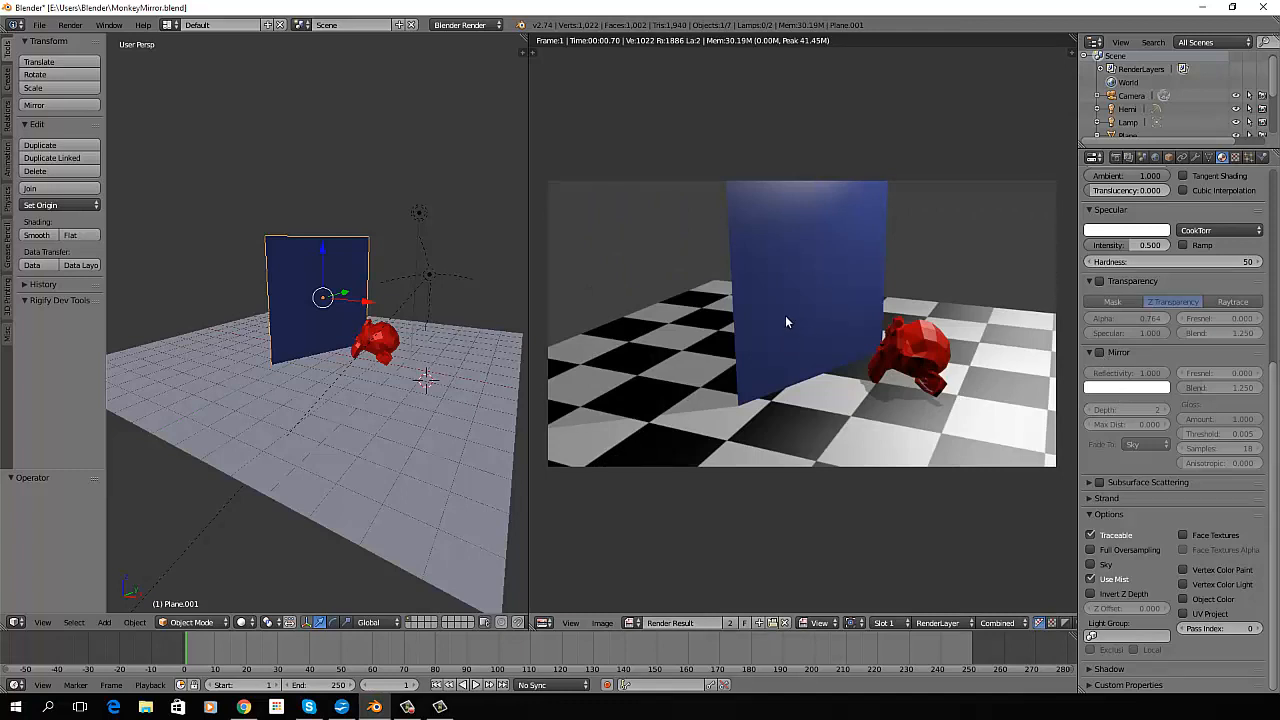
- Enable Mirror on the red monkey's material with reflectivity 1 and render the scene
right_click(385, 348)
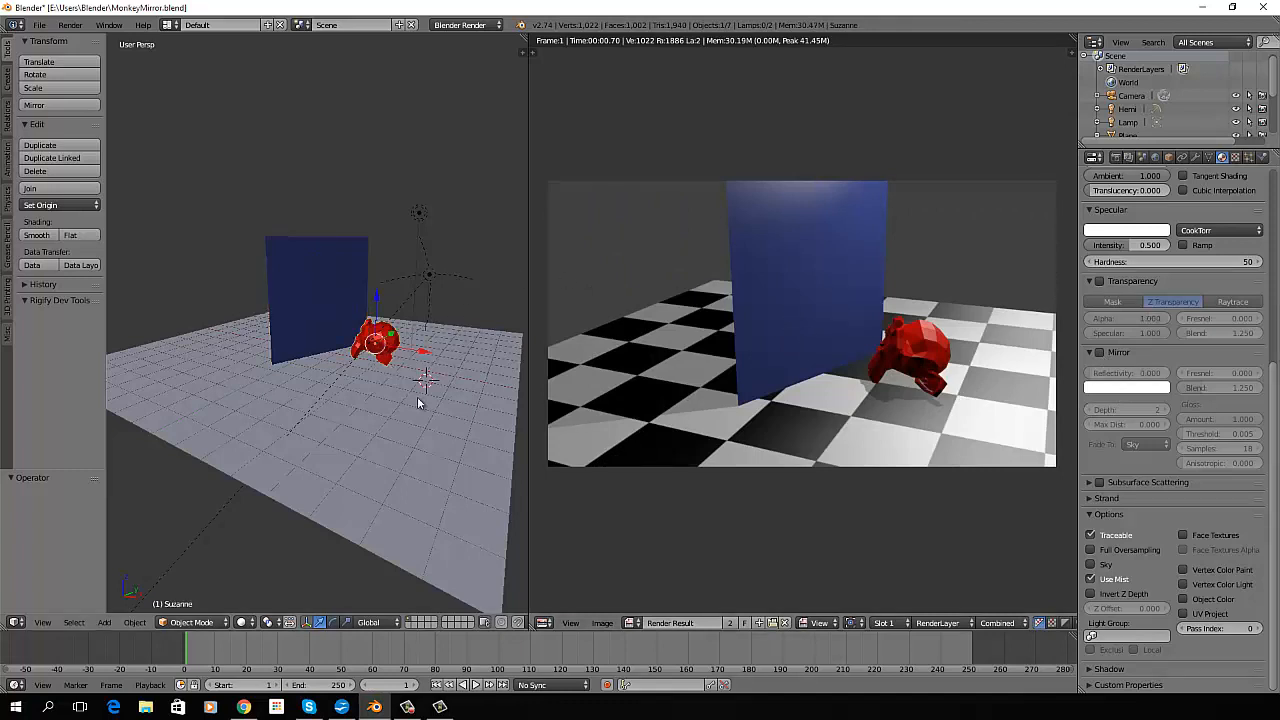
left_click(1099, 352)
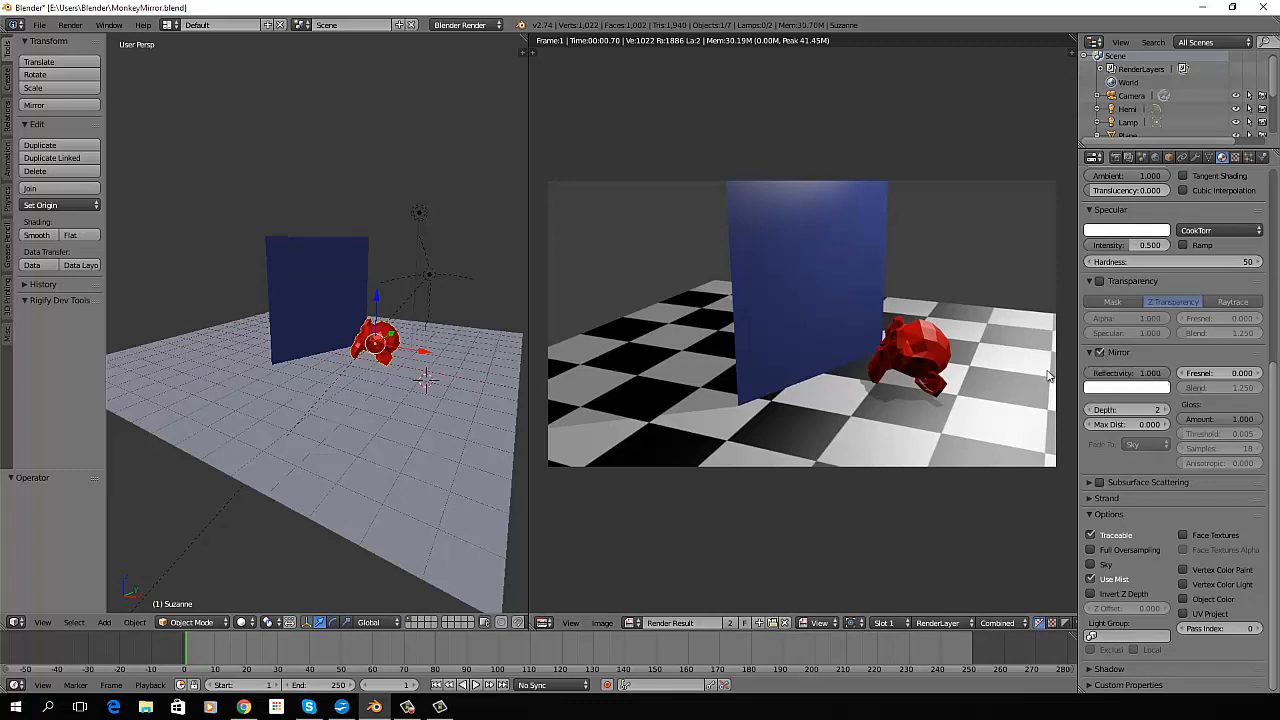
key("F12")
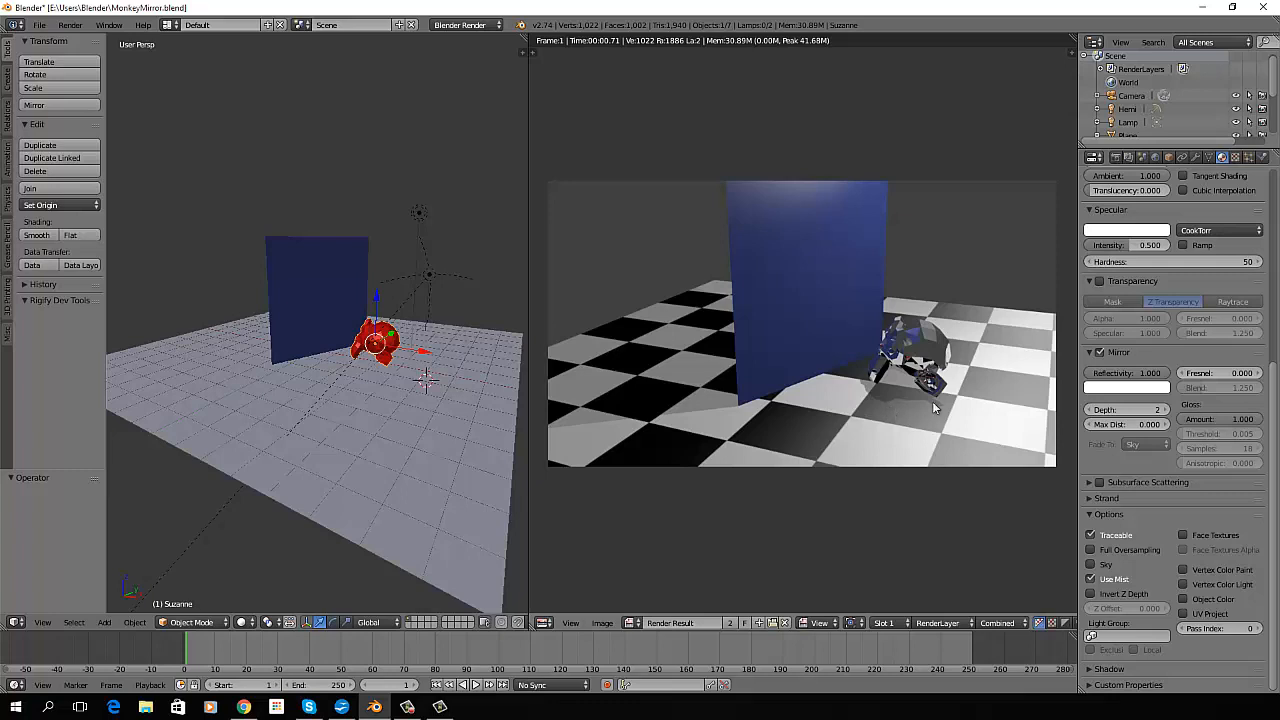
- Set the monkey's mirror colour to cyan (R 0.004, G 0.783, B 1.000) and render the scene
left_click(1124, 393)
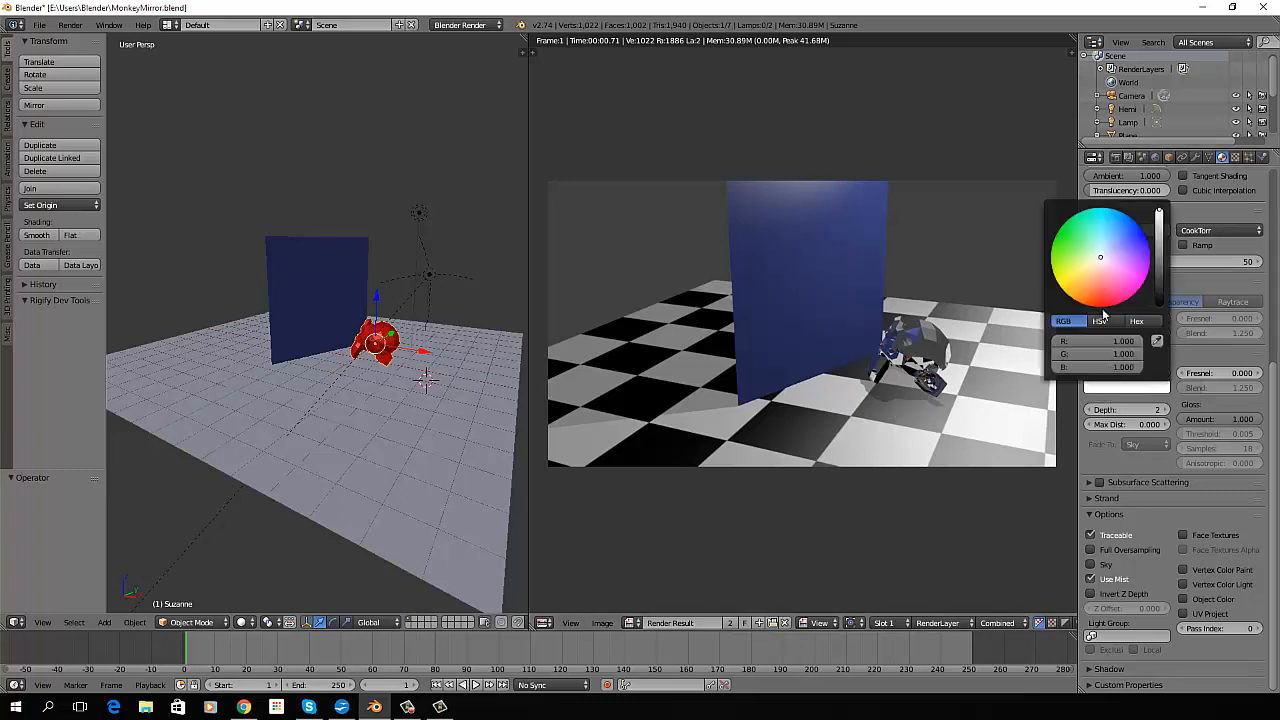
left_click_drag(1101, 262, 1106, 213)
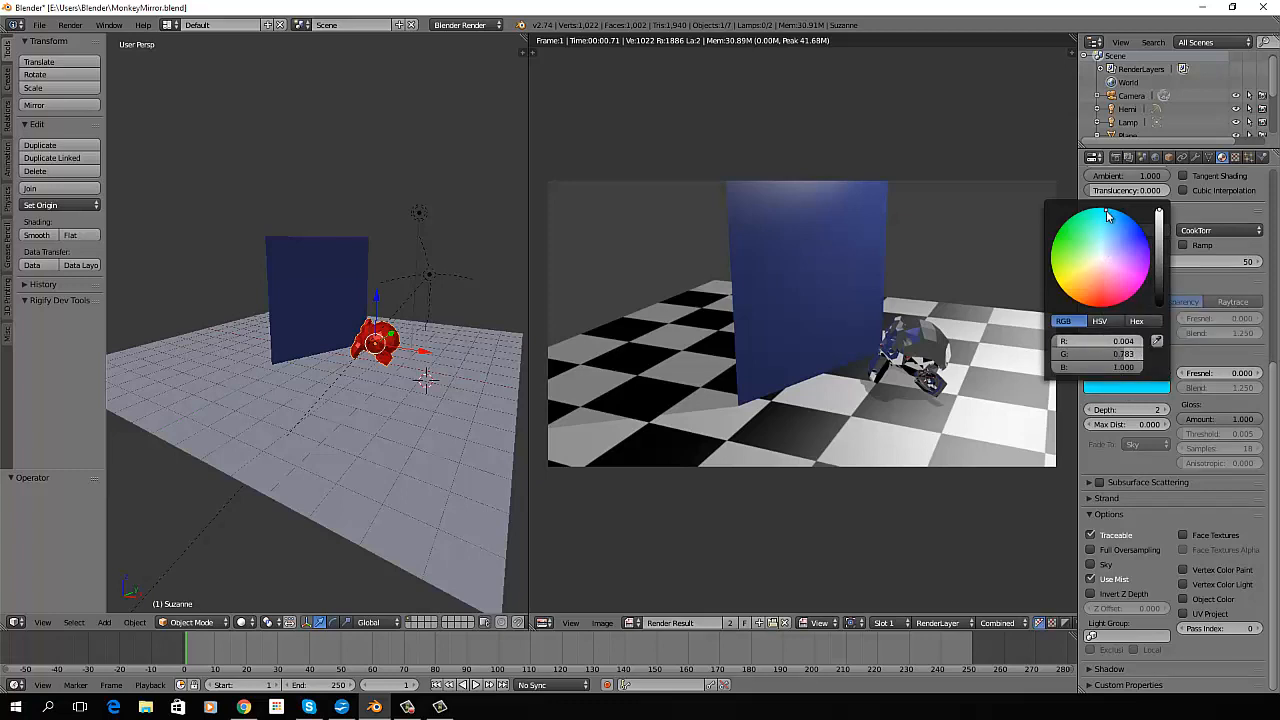
key("F12")
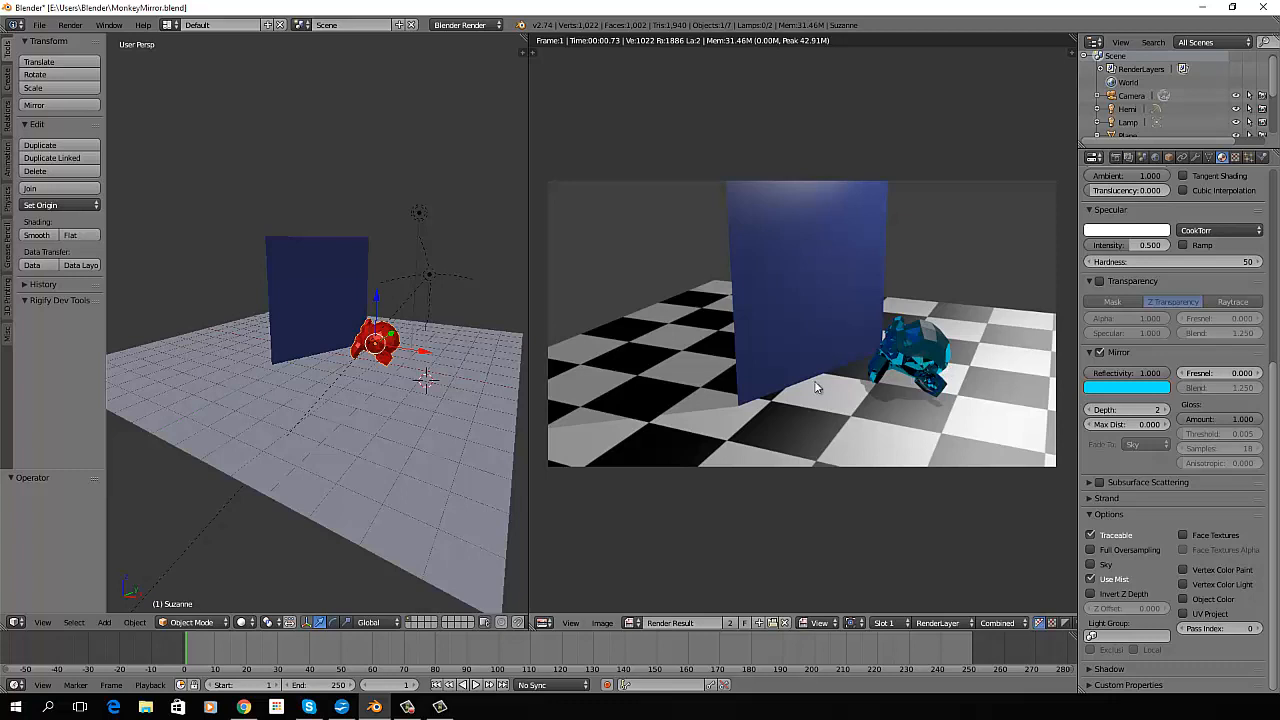
- Re-enable Mirror on the blue plane's material with reflectivity 1.0 and render the scene
right_click(336, 281)
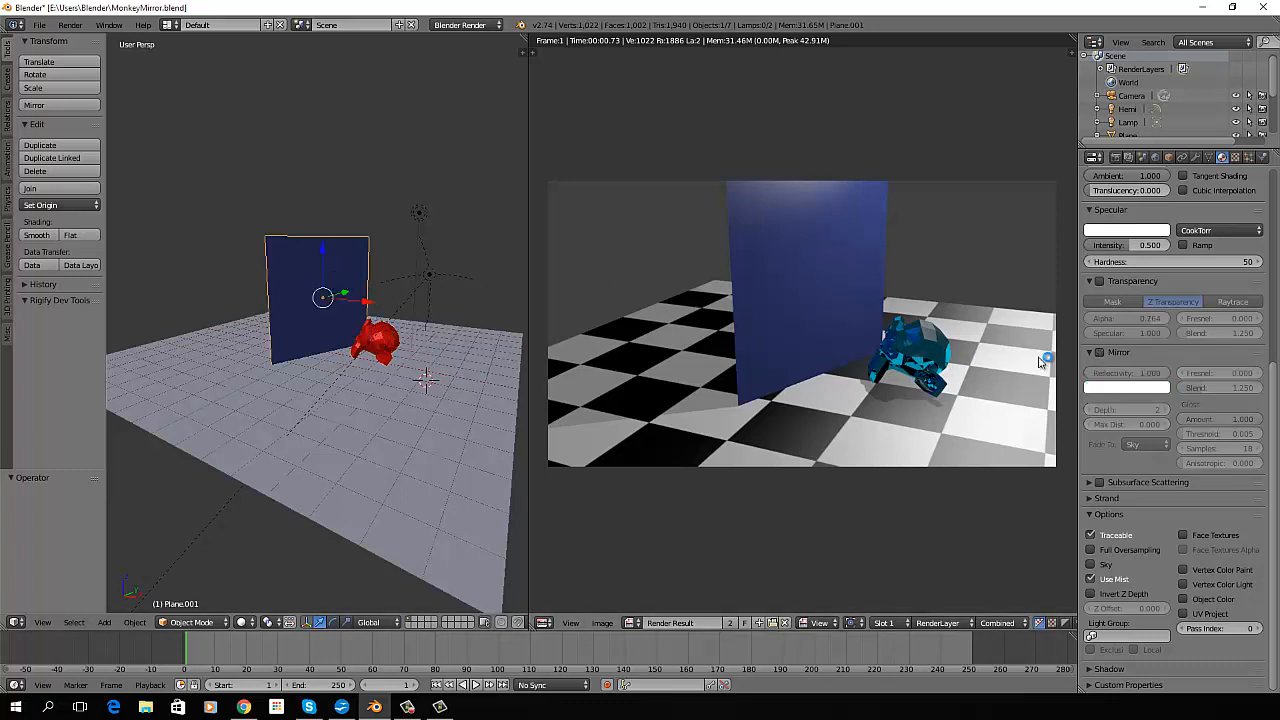
left_click(1099, 352)
left_click(1170, 373)
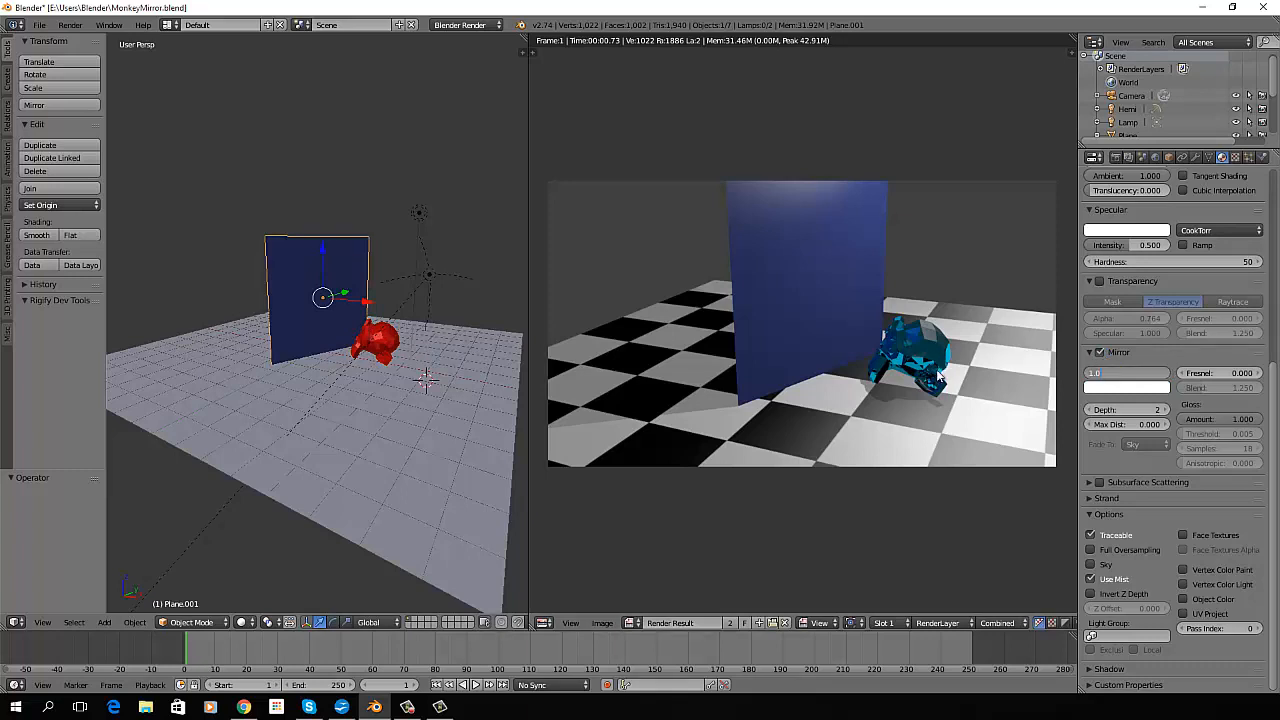
key("Return")
key("F12")
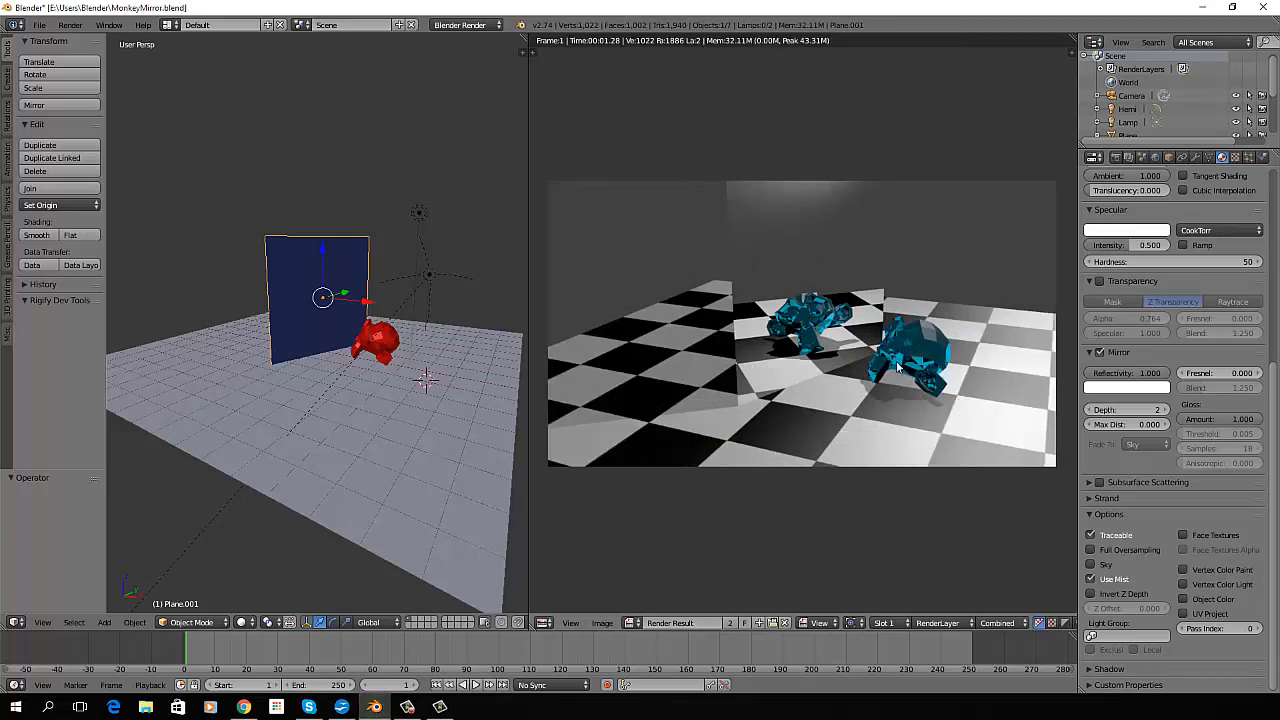
- Set the mirror Fresnel of the red monkey's material to 1.25 and render the scene
right_click(394, 339)
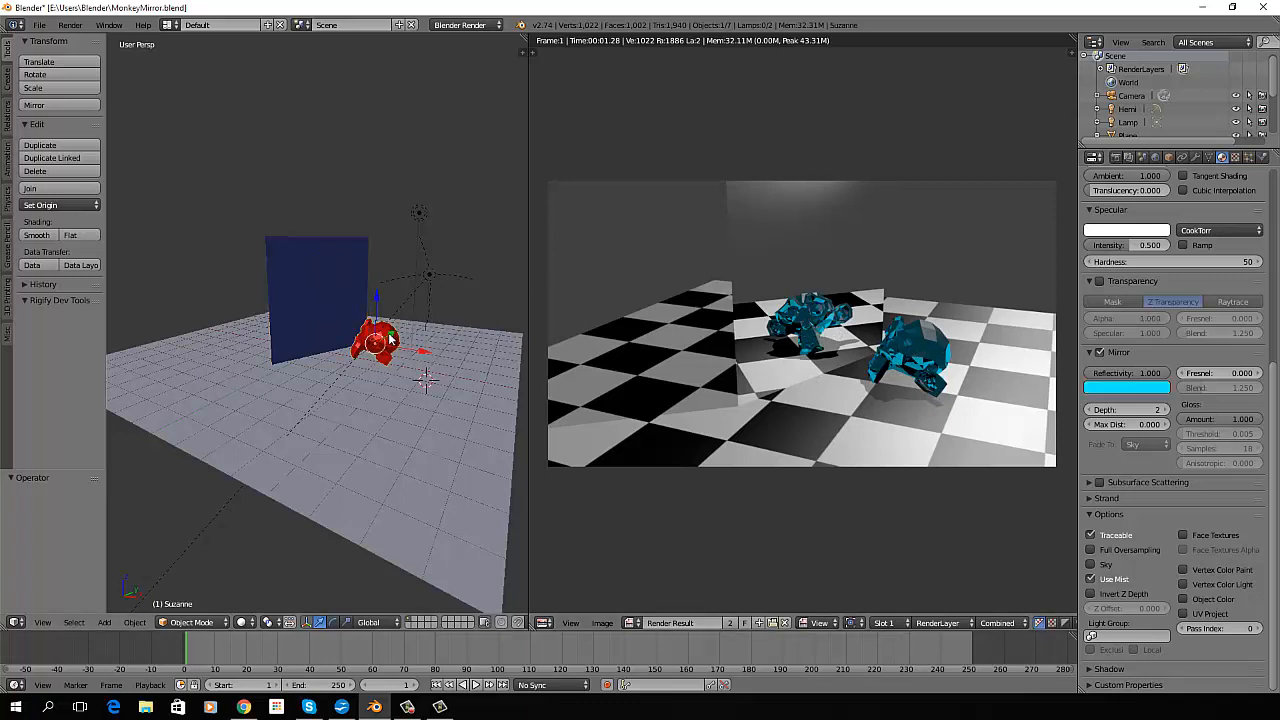
left_click(1231, 372)
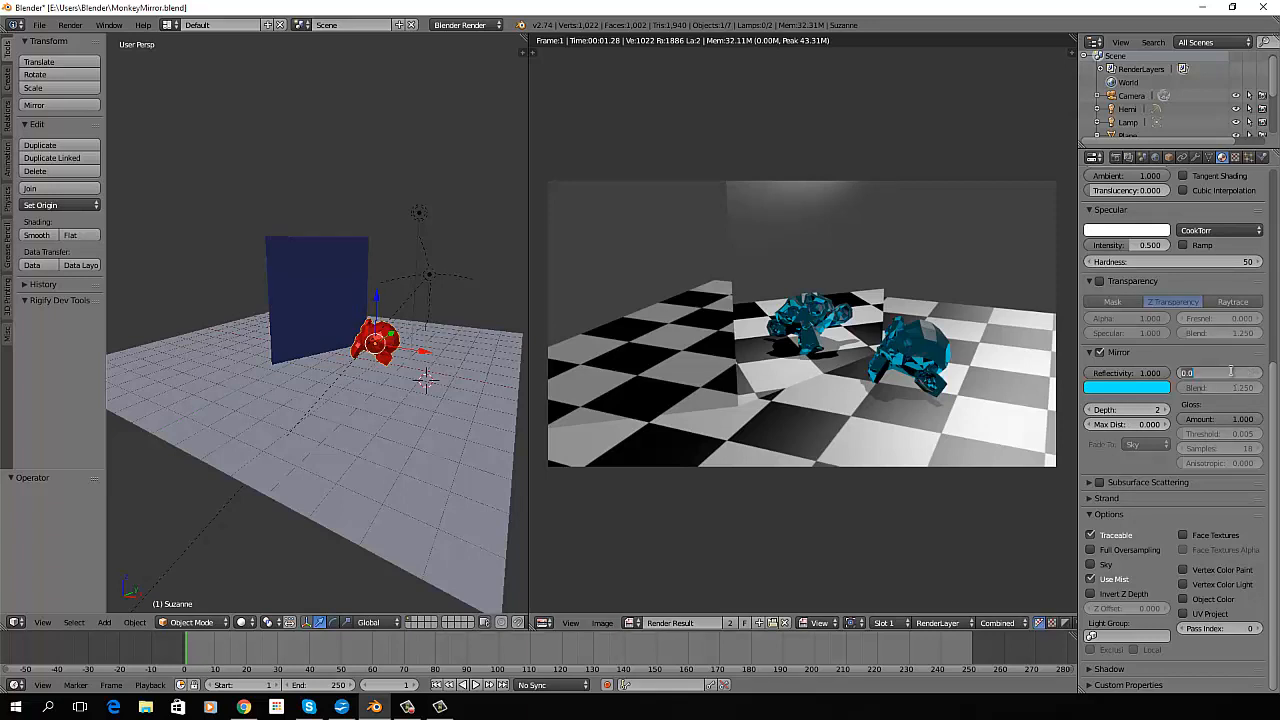
type("0.25")
key("Return")
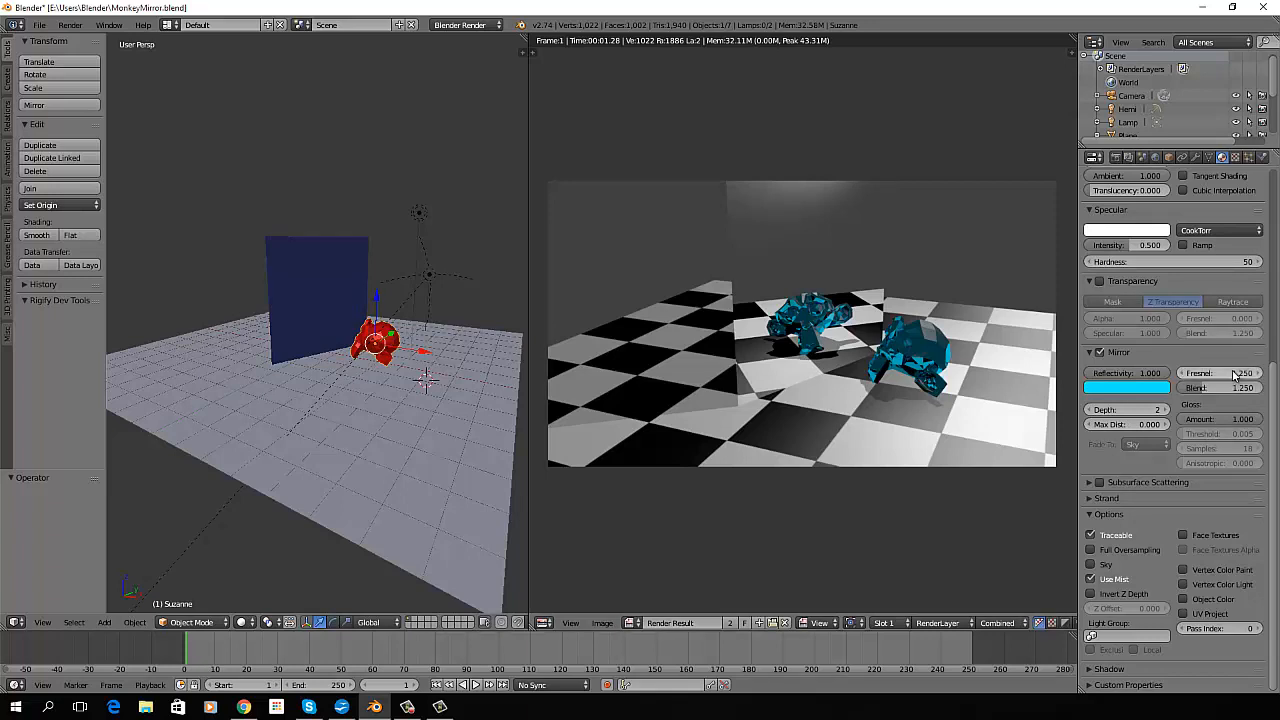
key("F12")
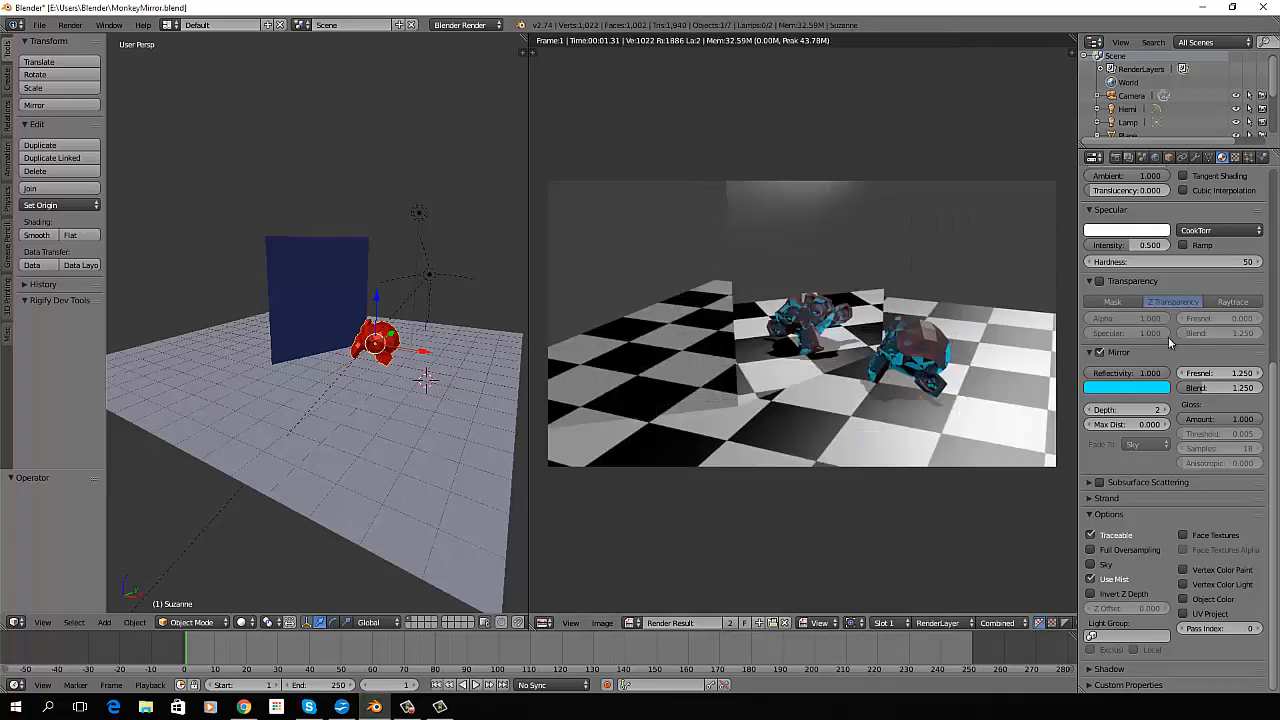
scroll(1275, 392, "up", 5)
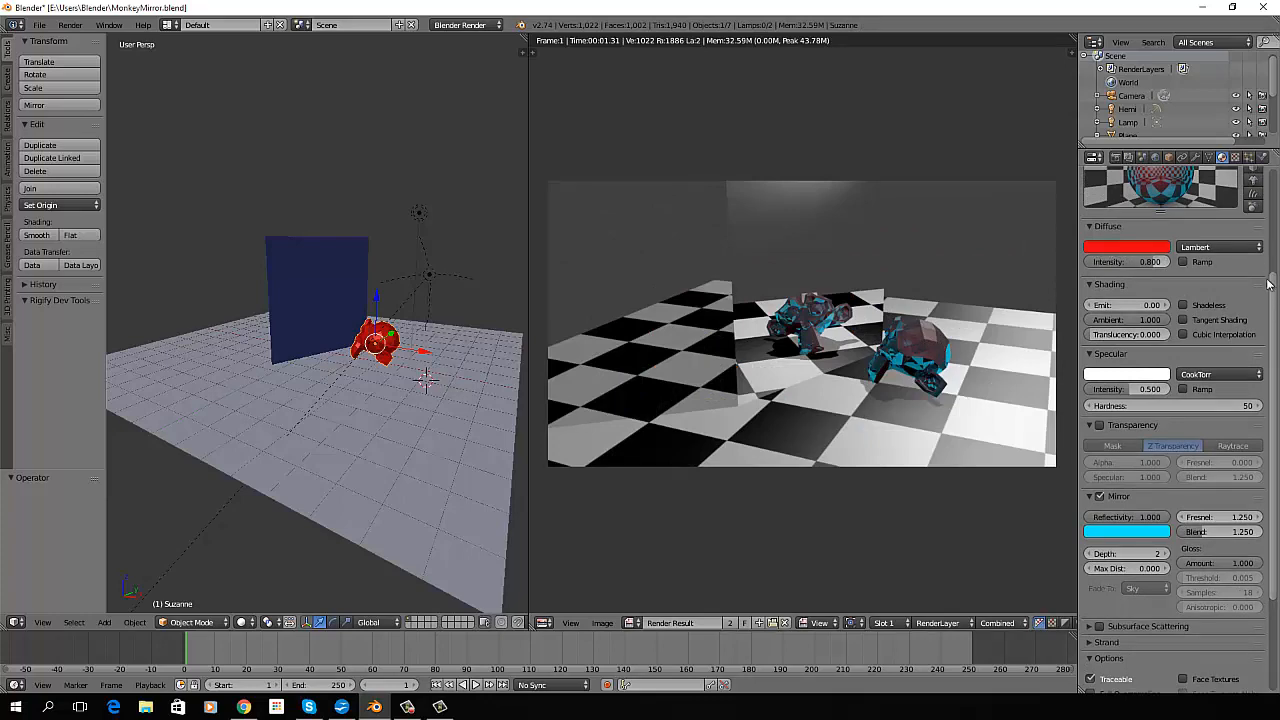
scroll(1272, 290, "up", 3)
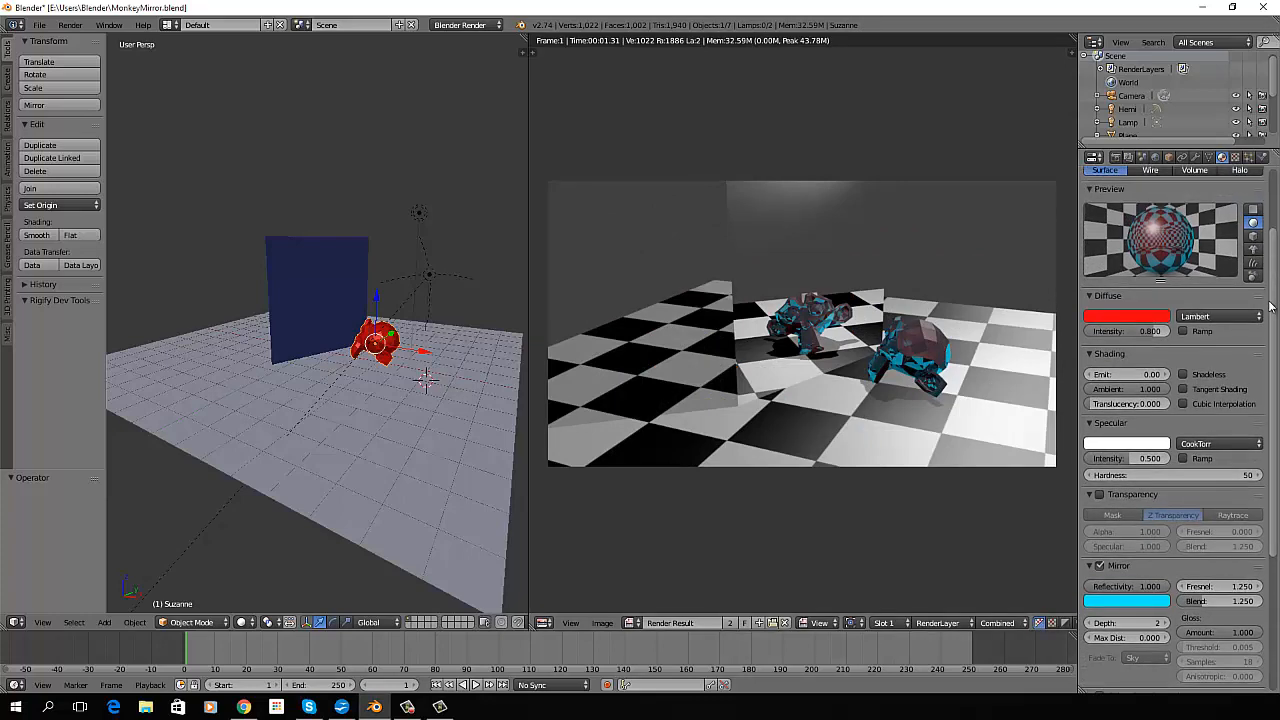
scroll(1277, 320, "down", 5)
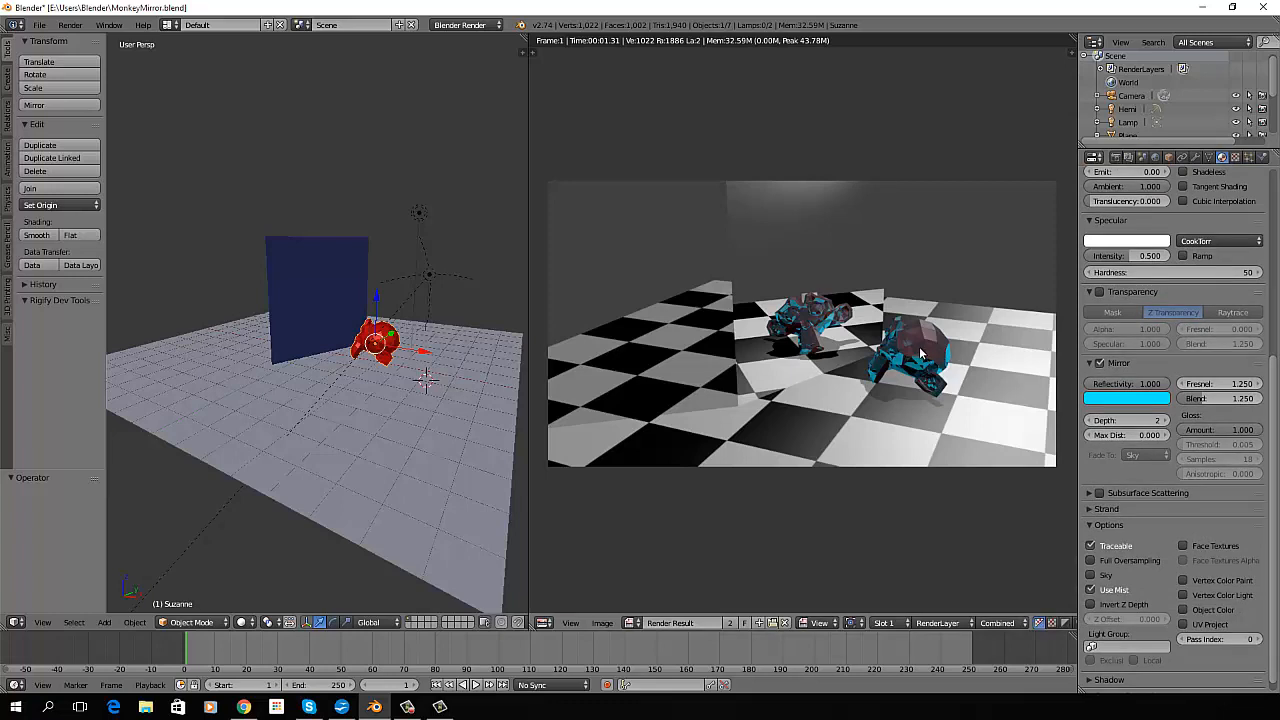